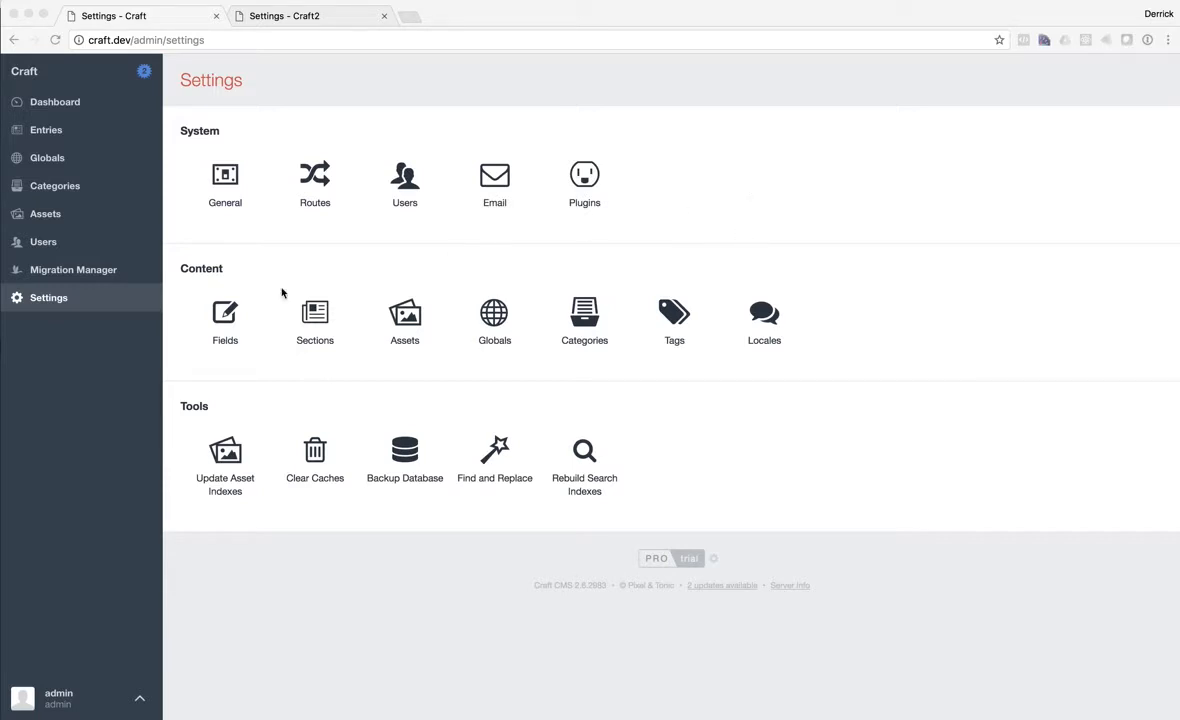
Step: Install the Link It plugin on the Craft site from its plugin settings
left_click(587, 181)
left_click(587, 181)
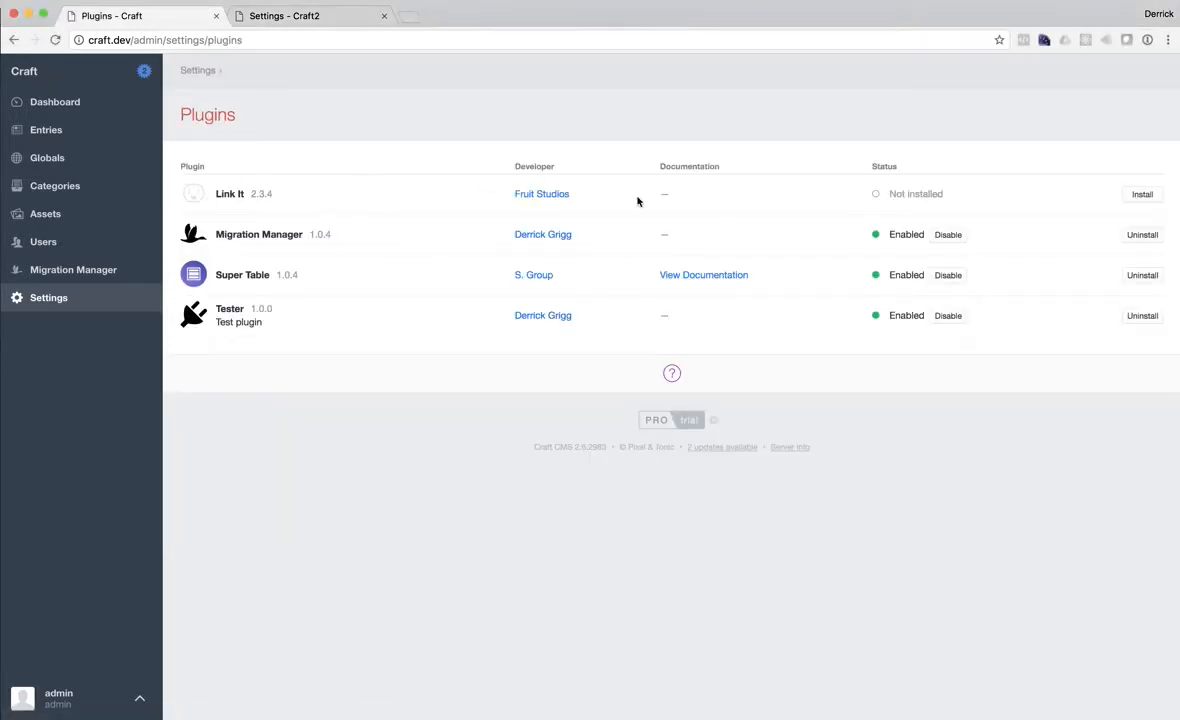
left_click(1143, 194)
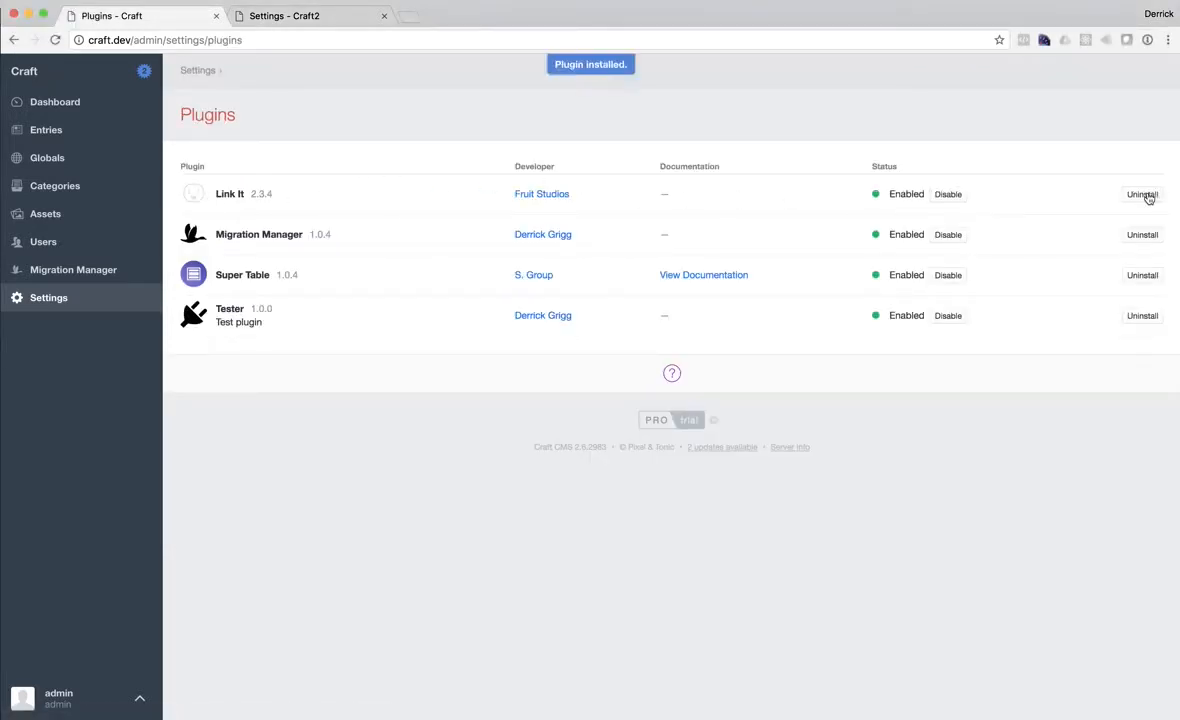
Step: Create a new field named "Link It" in the Craft site's field settings and set its field type to Link It
left_click(70, 300)
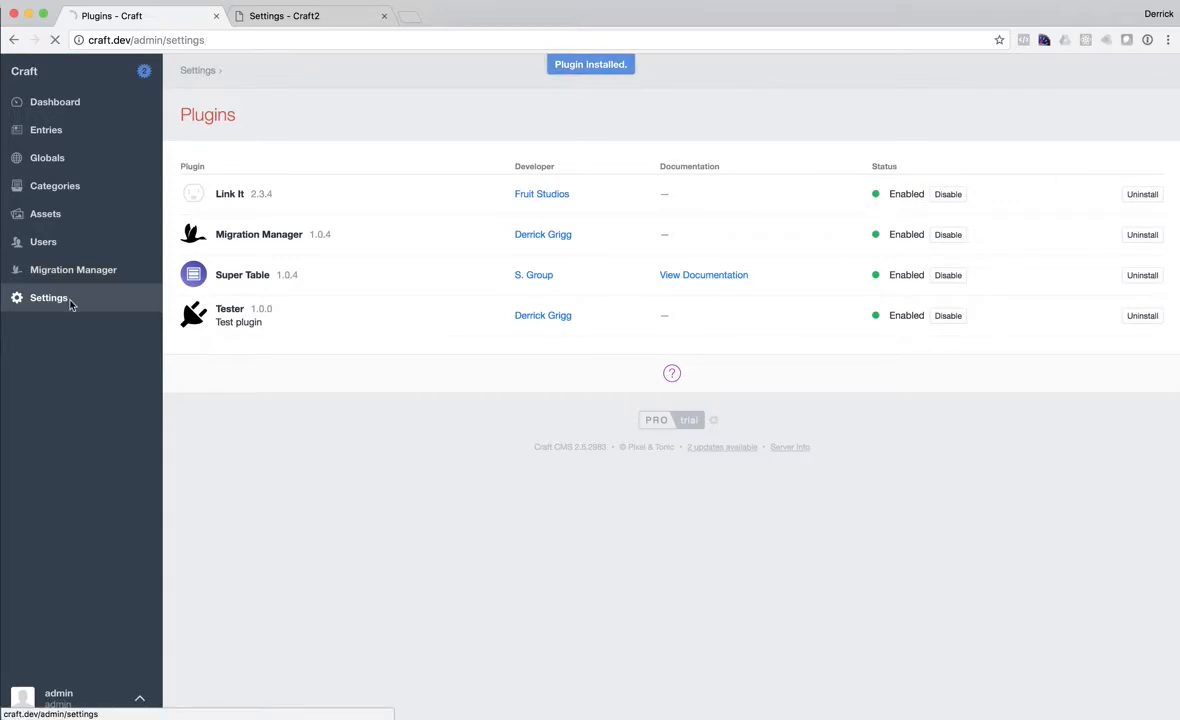
left_click(222, 333)
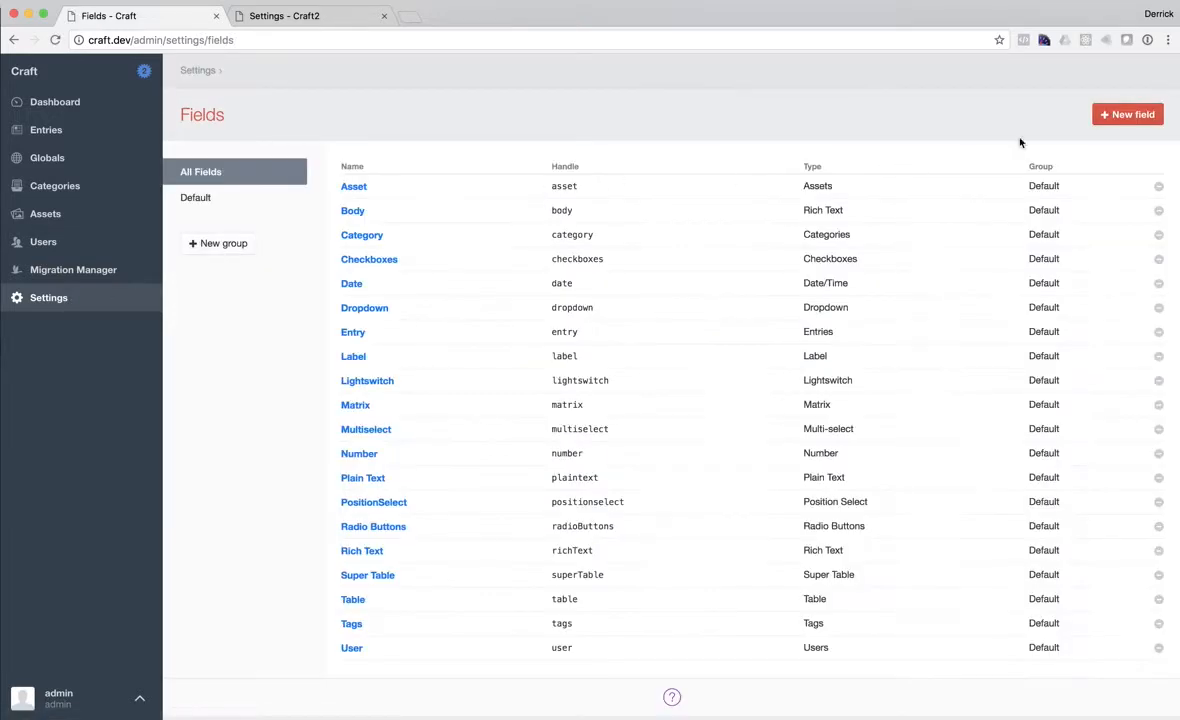
left_click(1132, 114)
type("L")
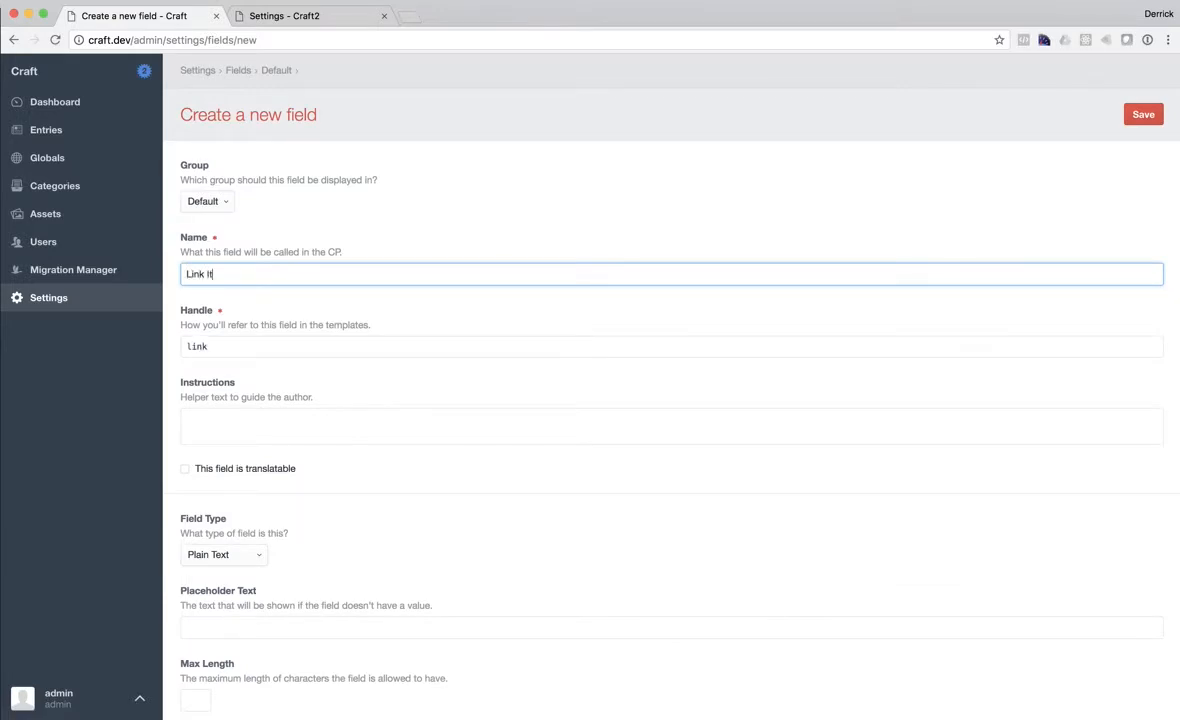
type("ink It")
scroll(214, 380, "down", 4)
left_click(214, 377)
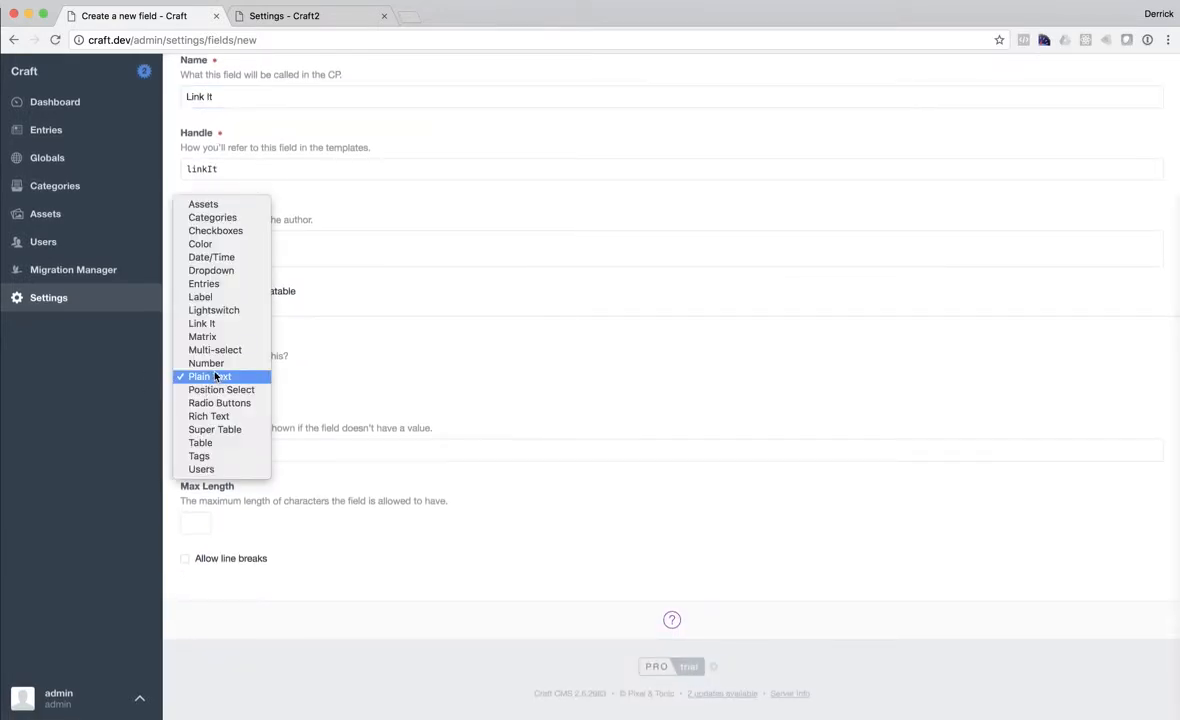
left_click(202, 323)
Step: Enable the Email Address, Custom URL and Asset link types for the new field
scroll(287, 393, "down", 3)
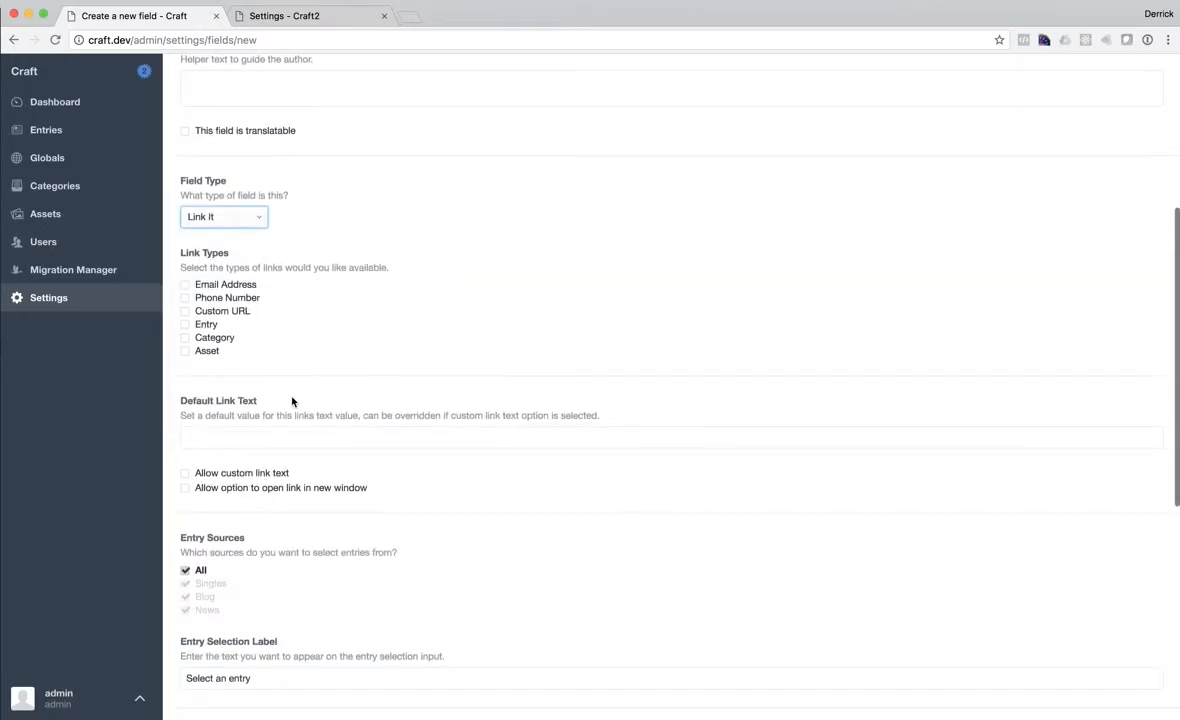
left_click(186, 284)
left_click(185, 311)
left_click(186, 350)
Step: Limit the field's asset sources to Uploads and its category sources to Category instead of All
scroll(279, 355, "down", 1)
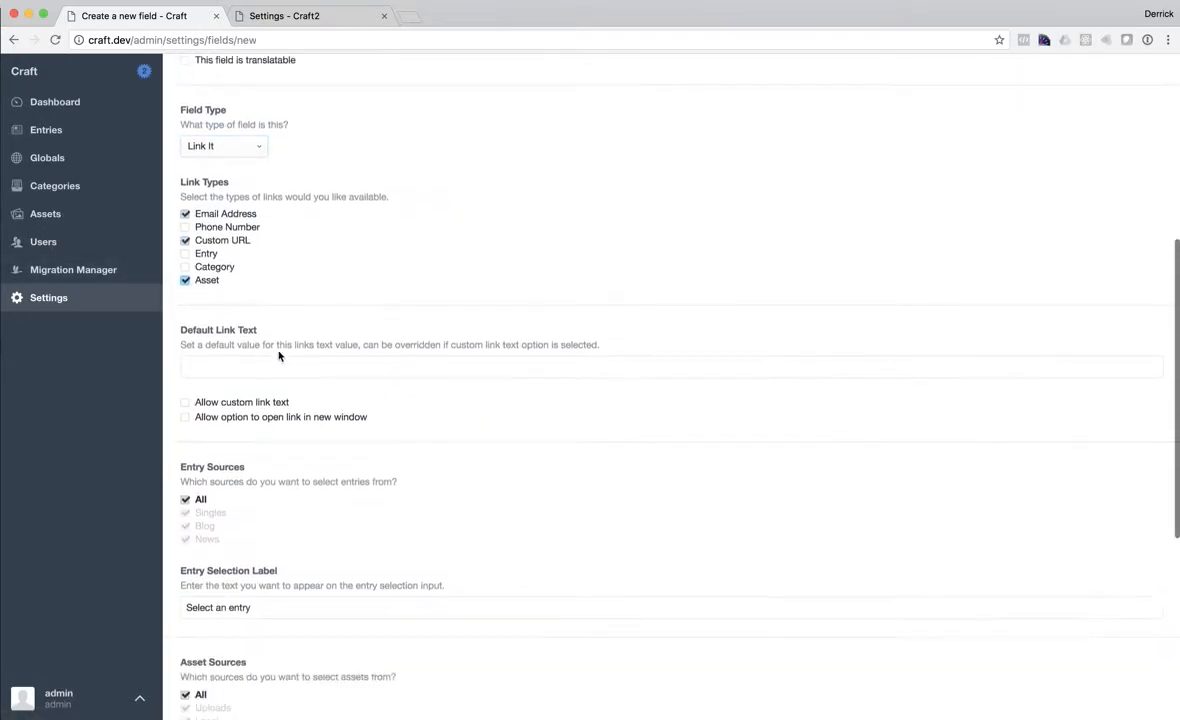
scroll(279, 355, "down", 3)
left_click(186, 543)
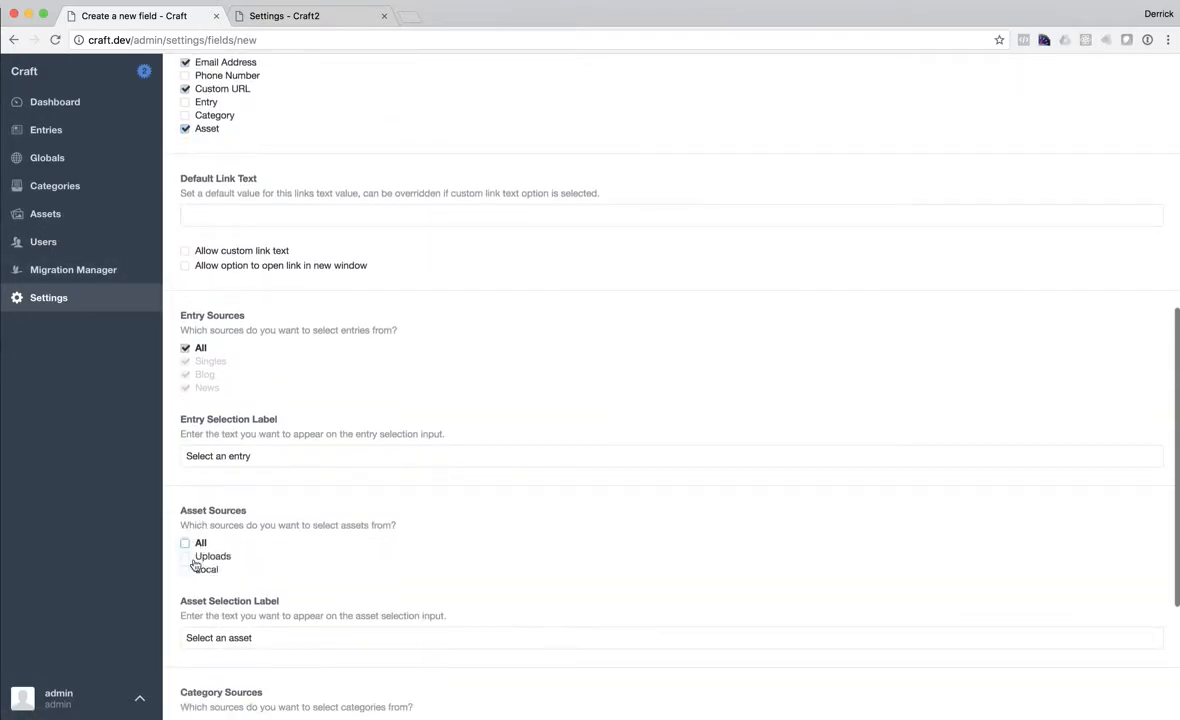
left_click(186, 557)
scroll(192, 540, "down", 5)
left_click(192, 507)
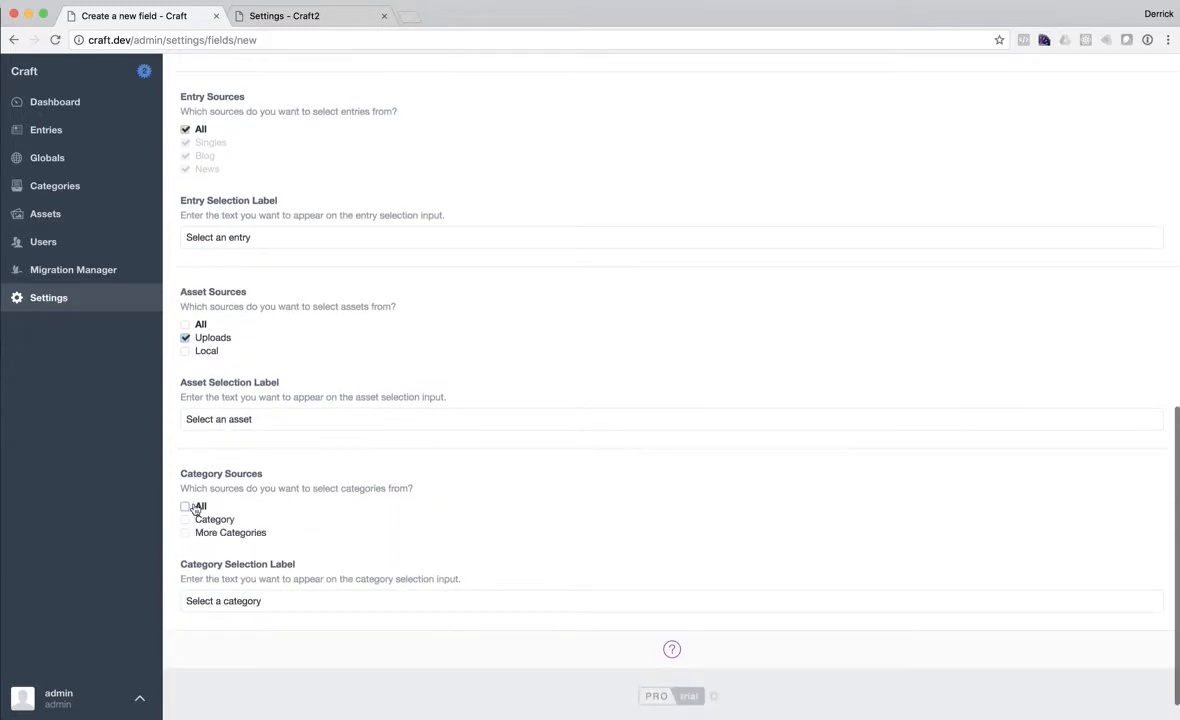
left_click(186, 520)
Step: Enter "put link here" as the field's instructions and save the field
scroll(230, 470, "up", 10)
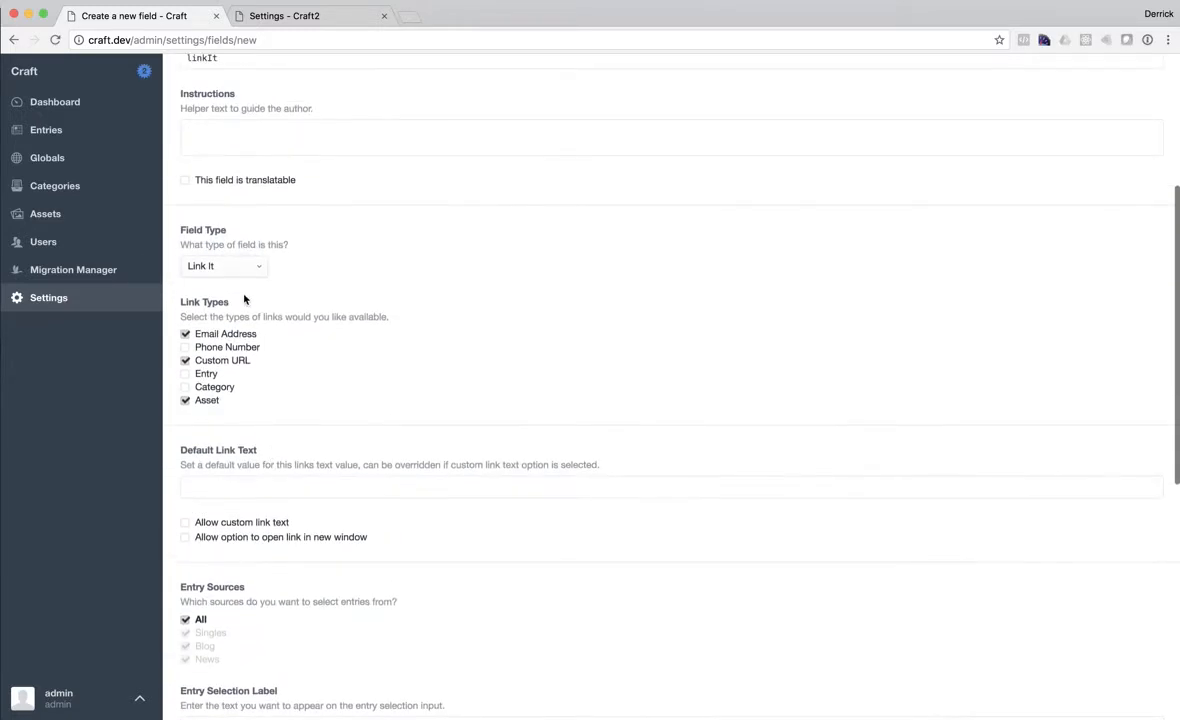
left_click(234, 132)
type("ut")
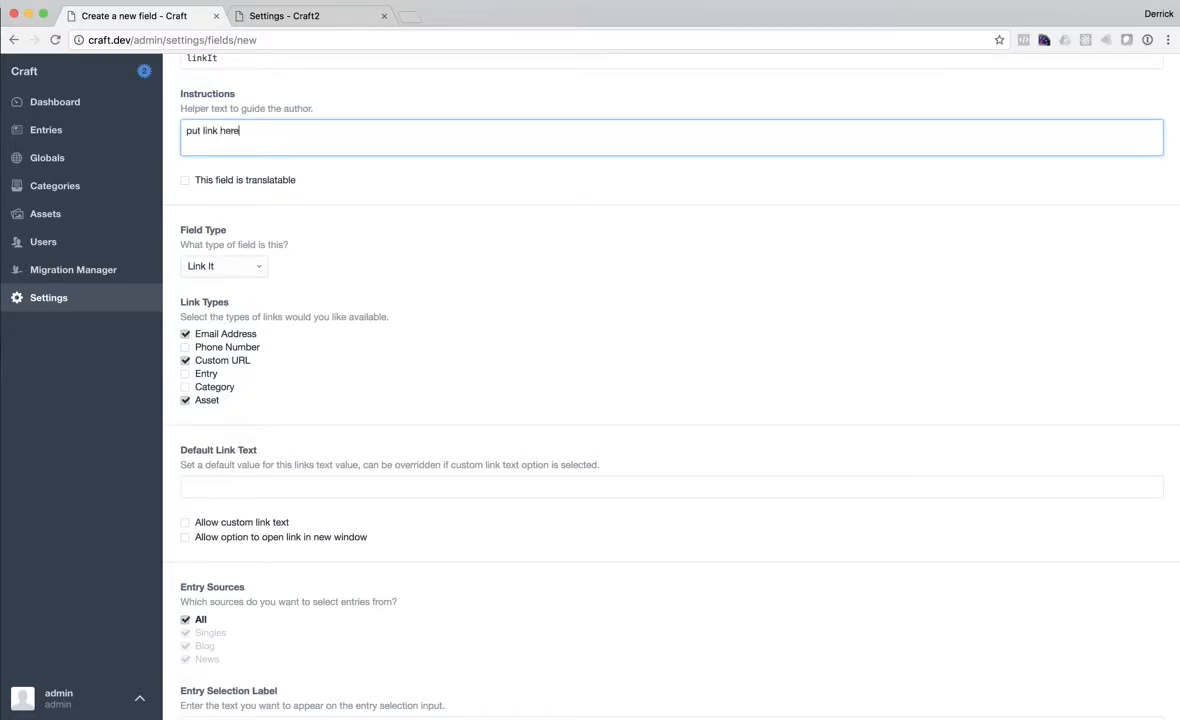
type(" link here")
scroll(751, 237, "up", 6)
left_click(1140, 113)
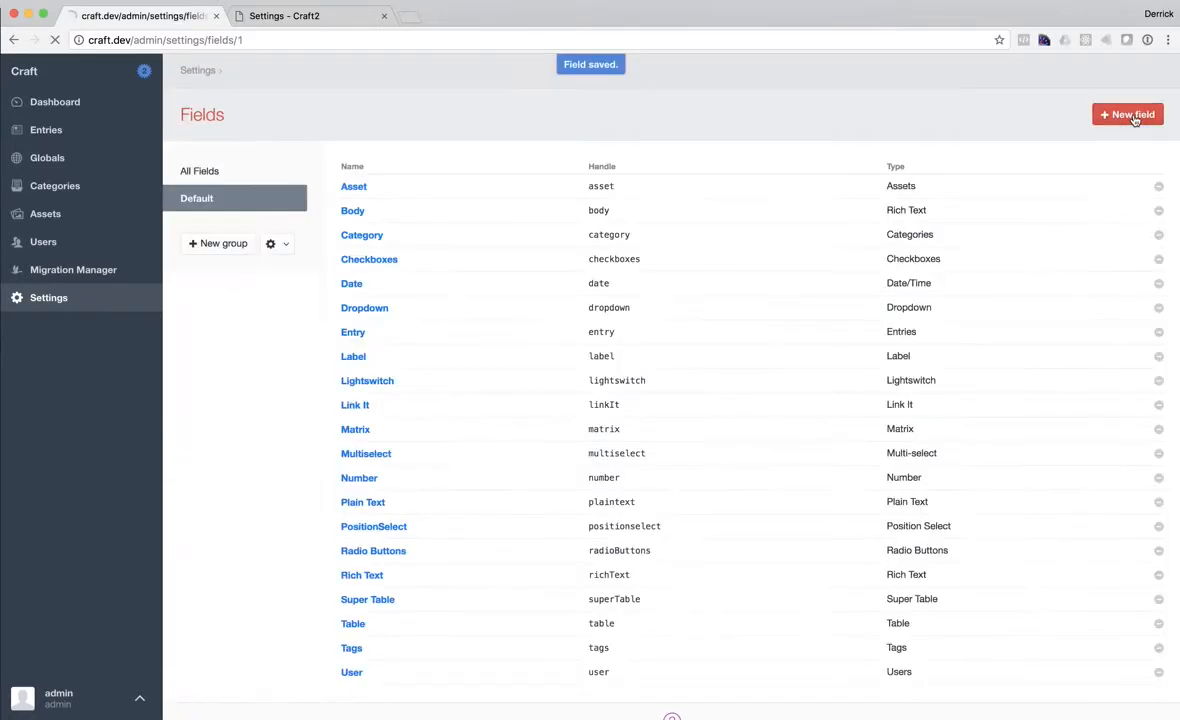
Step: Create a migration in Migration Manager containing only the Link It field
left_click(72, 272)
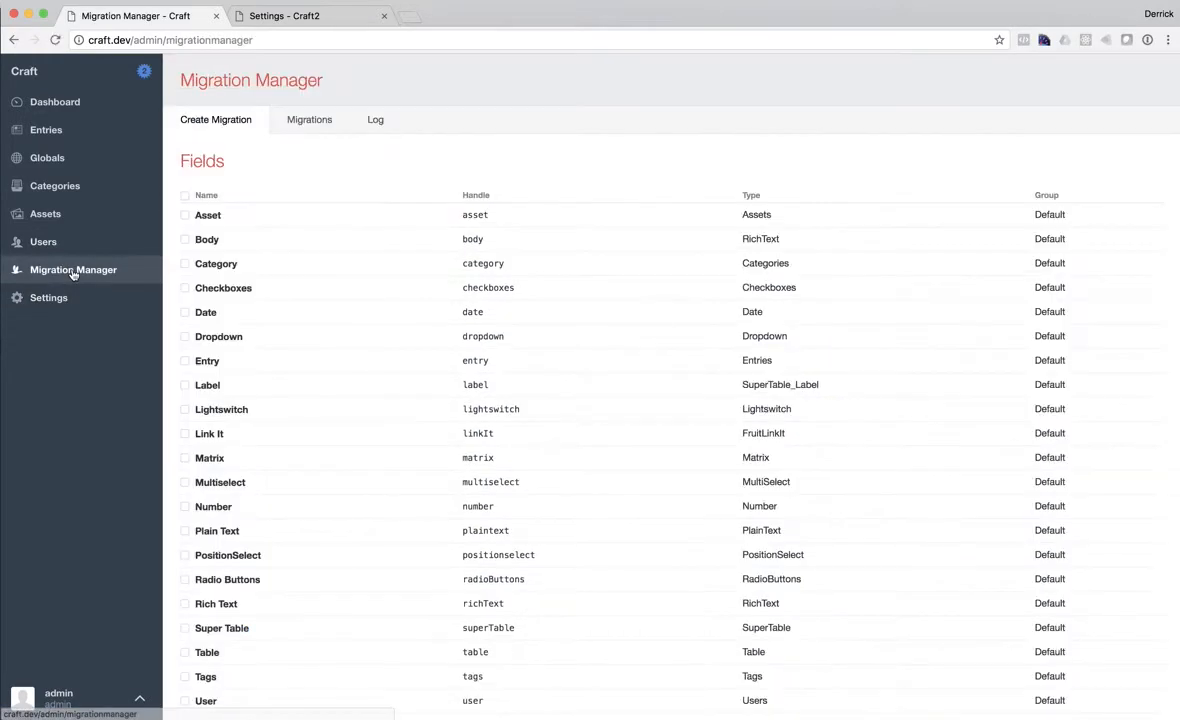
left_click(185, 433)
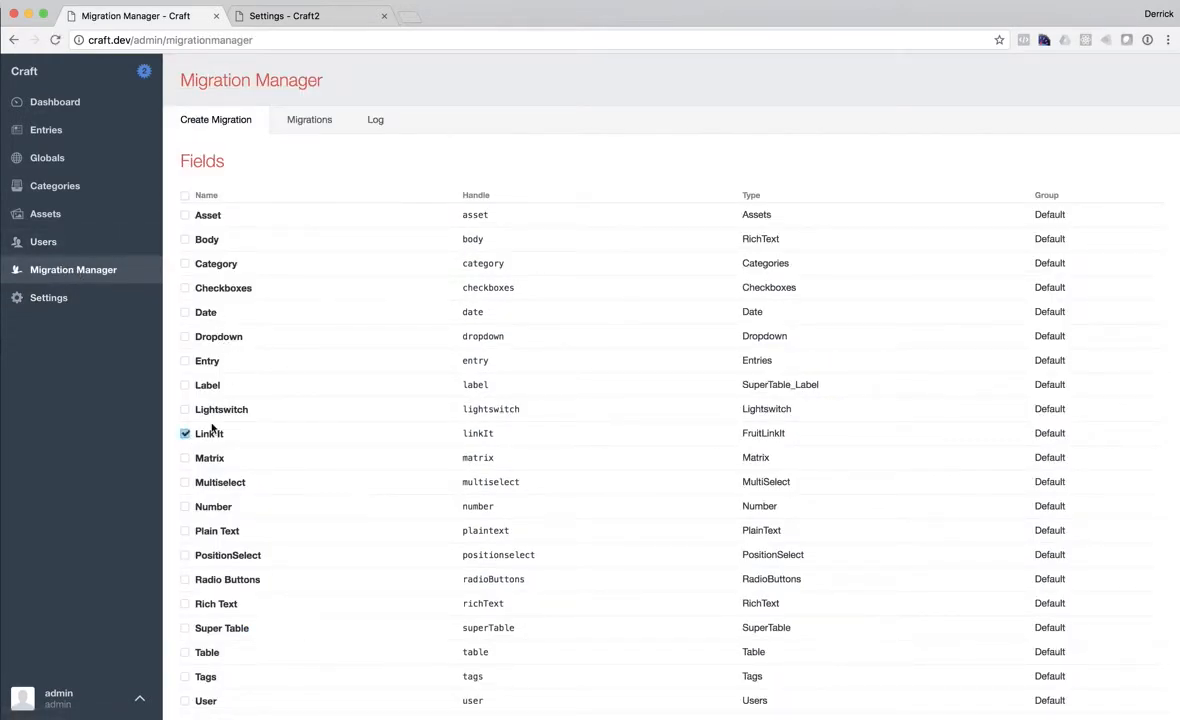
scroll(232, 411, "down", 15)
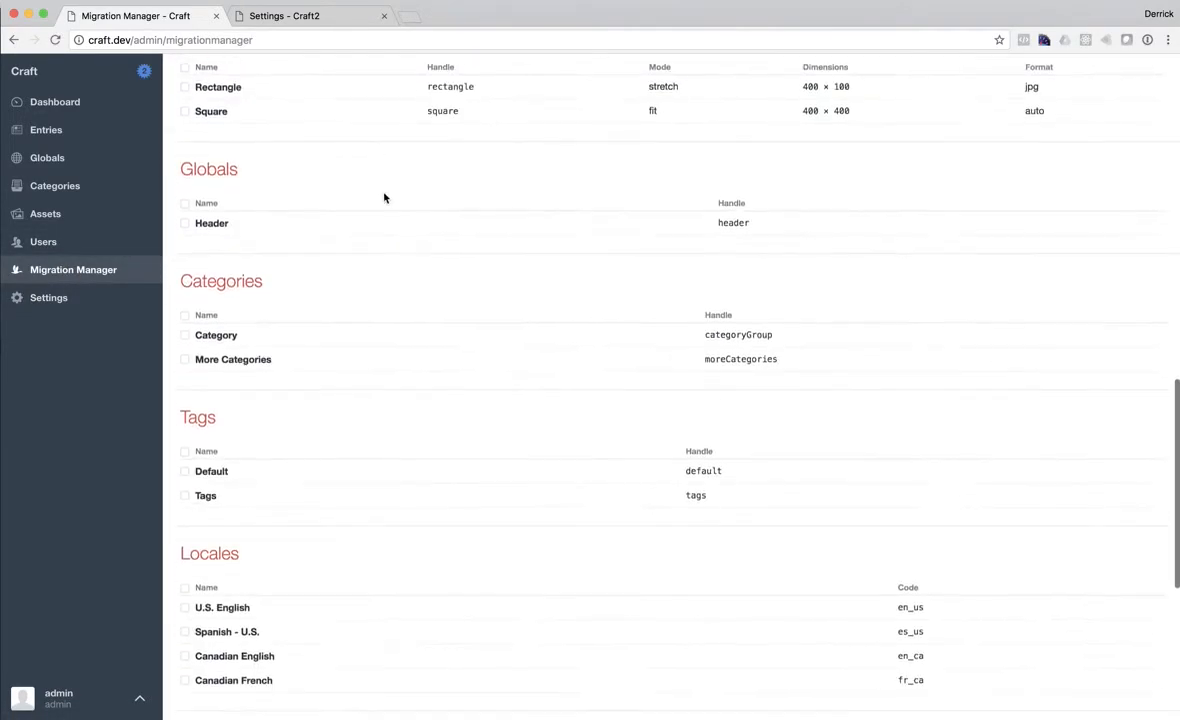
scroll(384, 198, "down", 5)
left_click(224, 578)
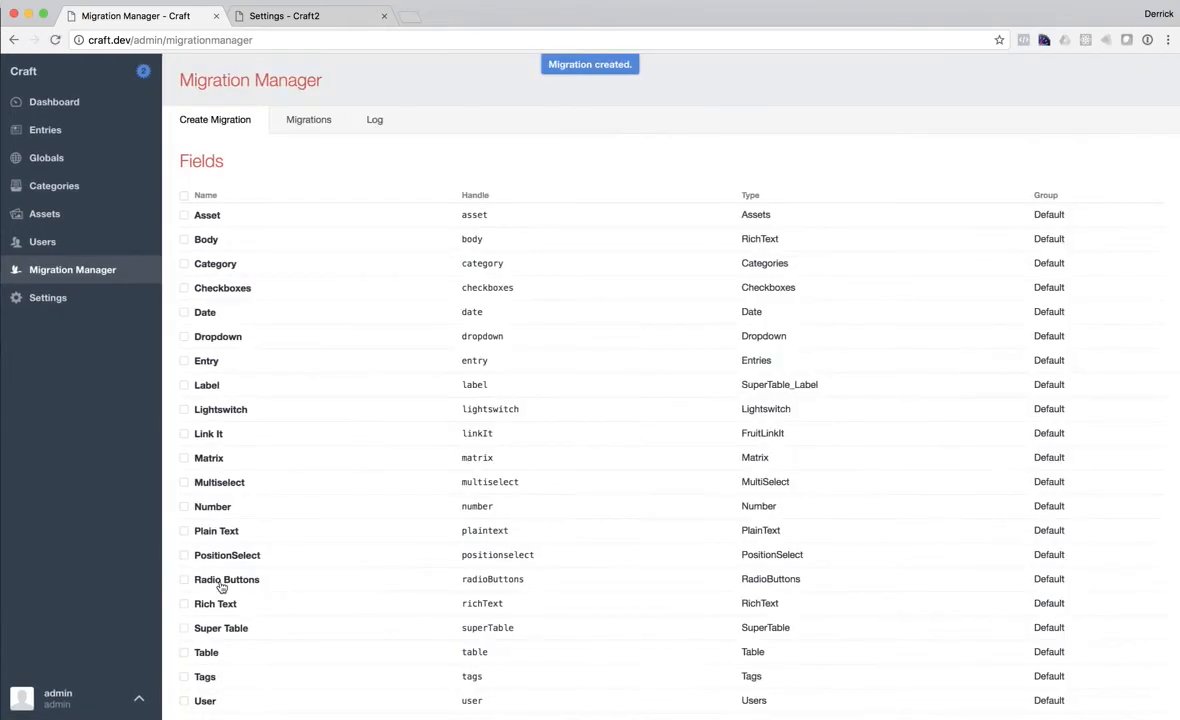
Step: Switch to Terminal and, in the craft folder's session, stage all changes and commit them with the message 'new migration'
left_click(295, 18)
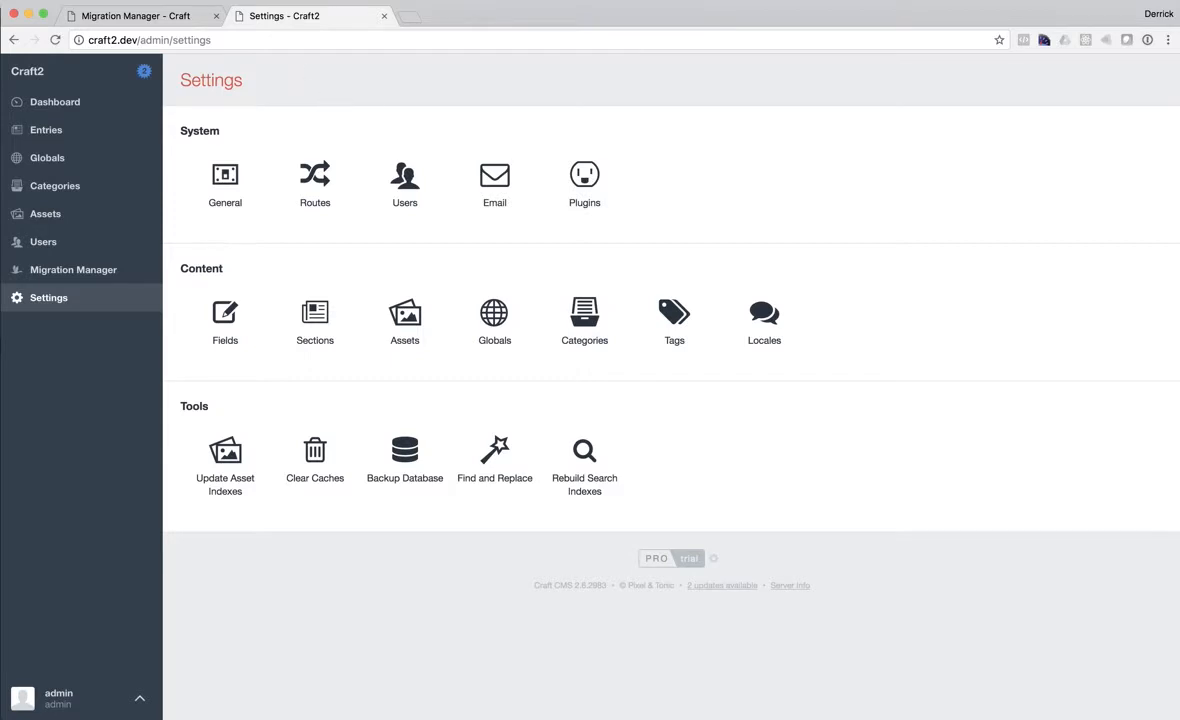
key("super+Tab")
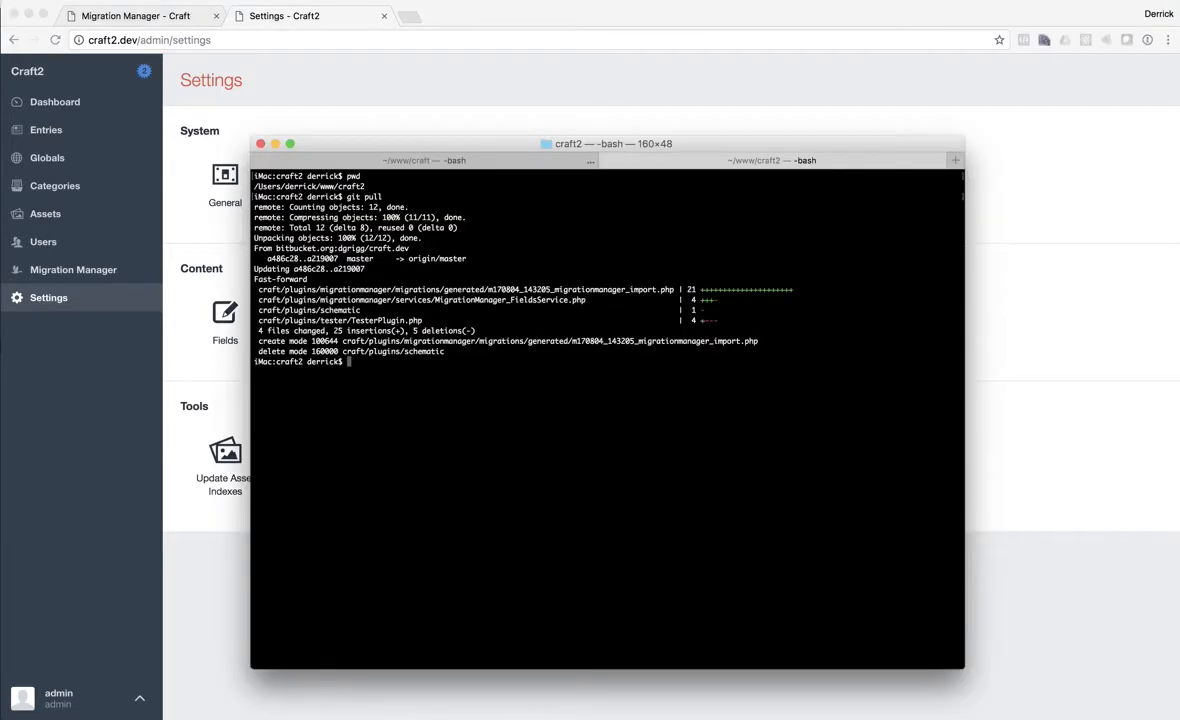
left_click(414, 163)
type("git a")
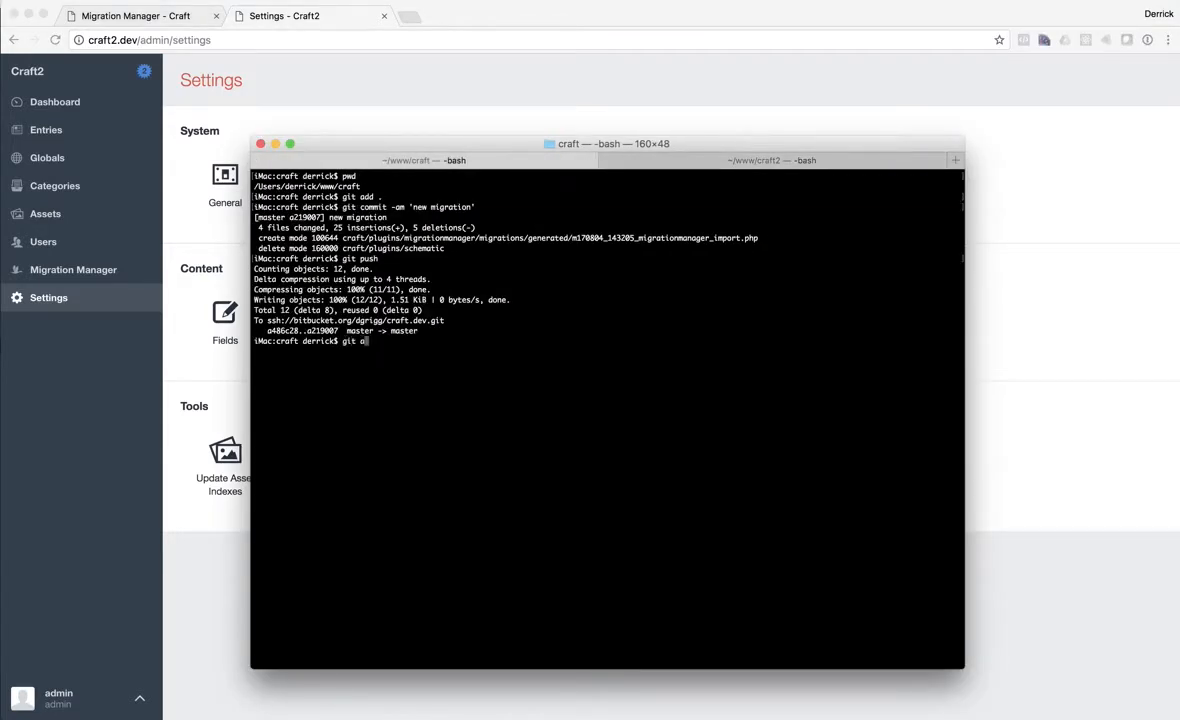
type("dd .")
key("Return")
type("git")
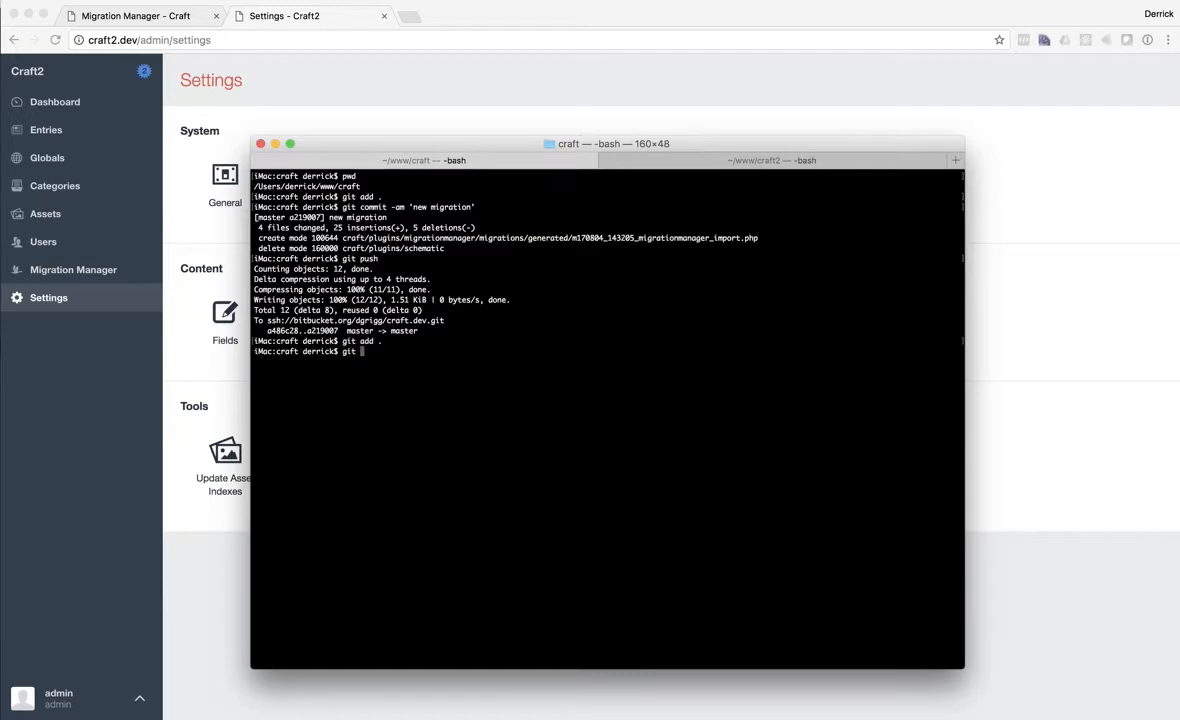
type(" commit -am 'new migration'")
key("Return")
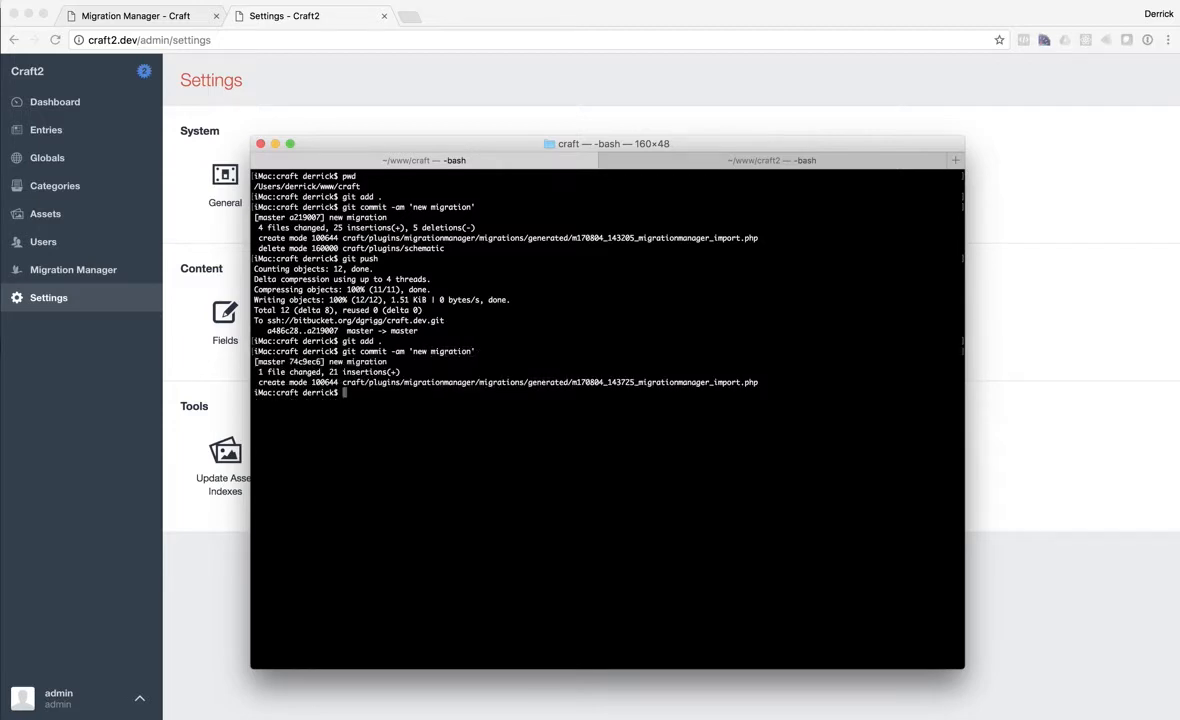
Step: Push the commit from the craft folder with git and pull it into the craft2 folder
type("git push")
key("Return")
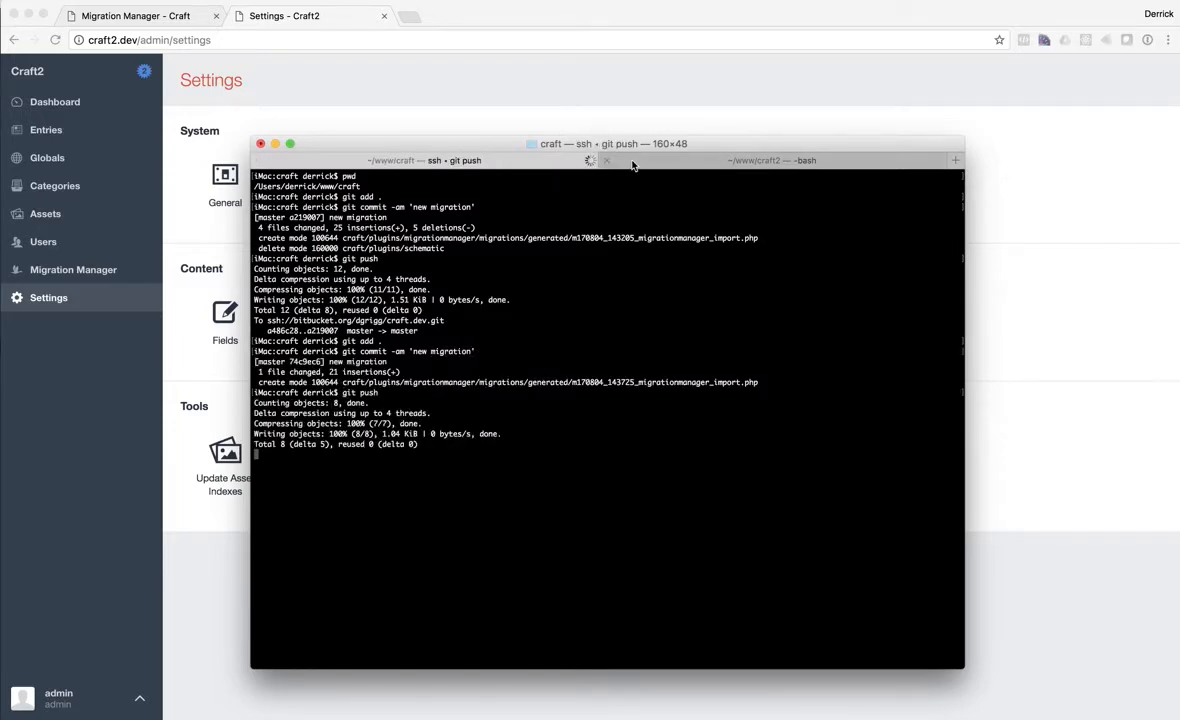
left_click(632, 161)
type("git p")
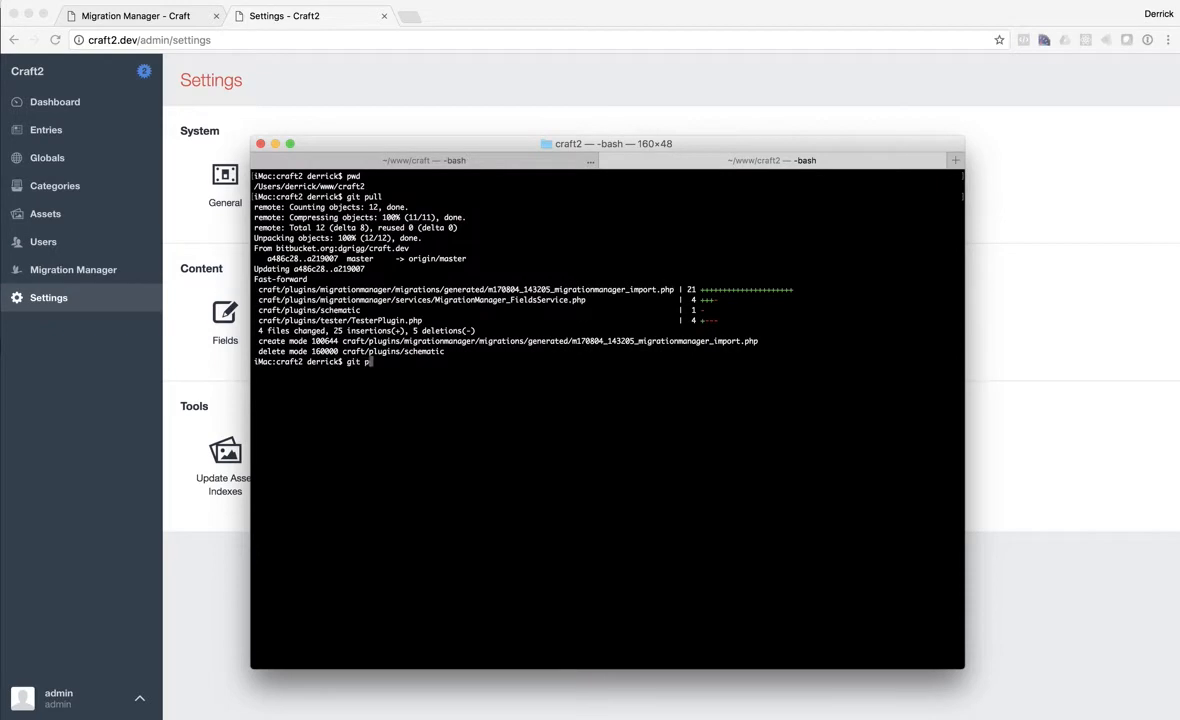
type("ull")
key("Return")
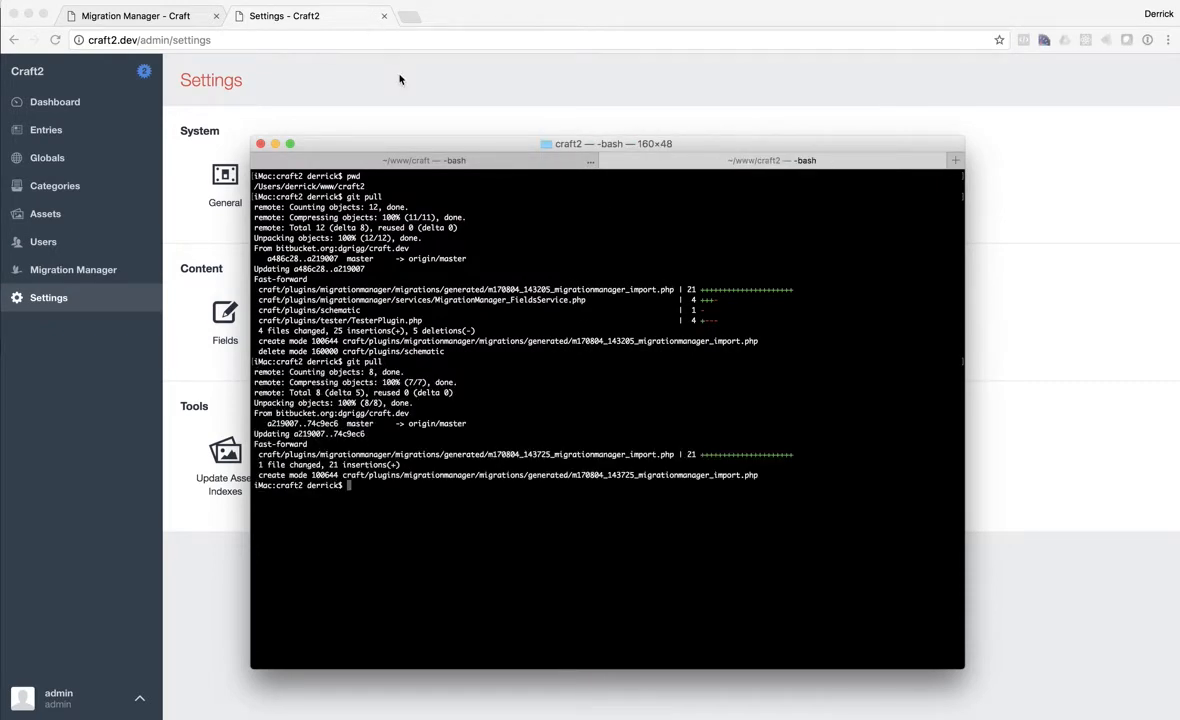
Step: Return to the browser and install the Link It plugin on the Craft2 site
left_click(369, 71)
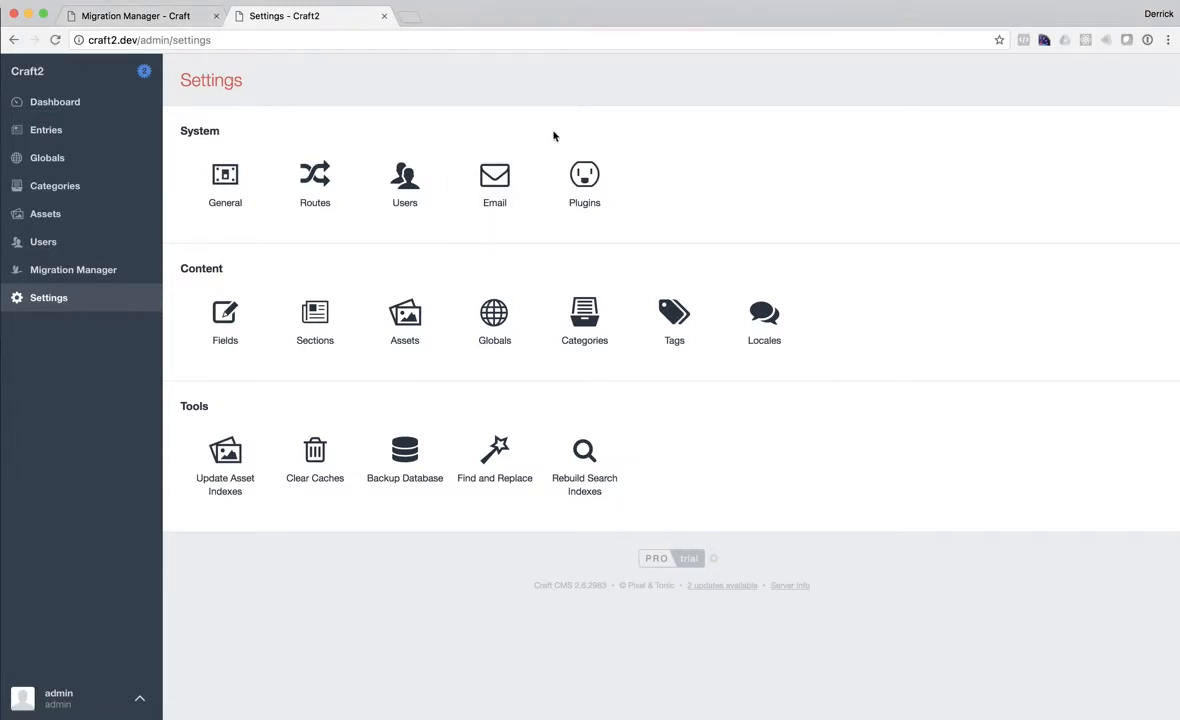
left_click(578, 174)
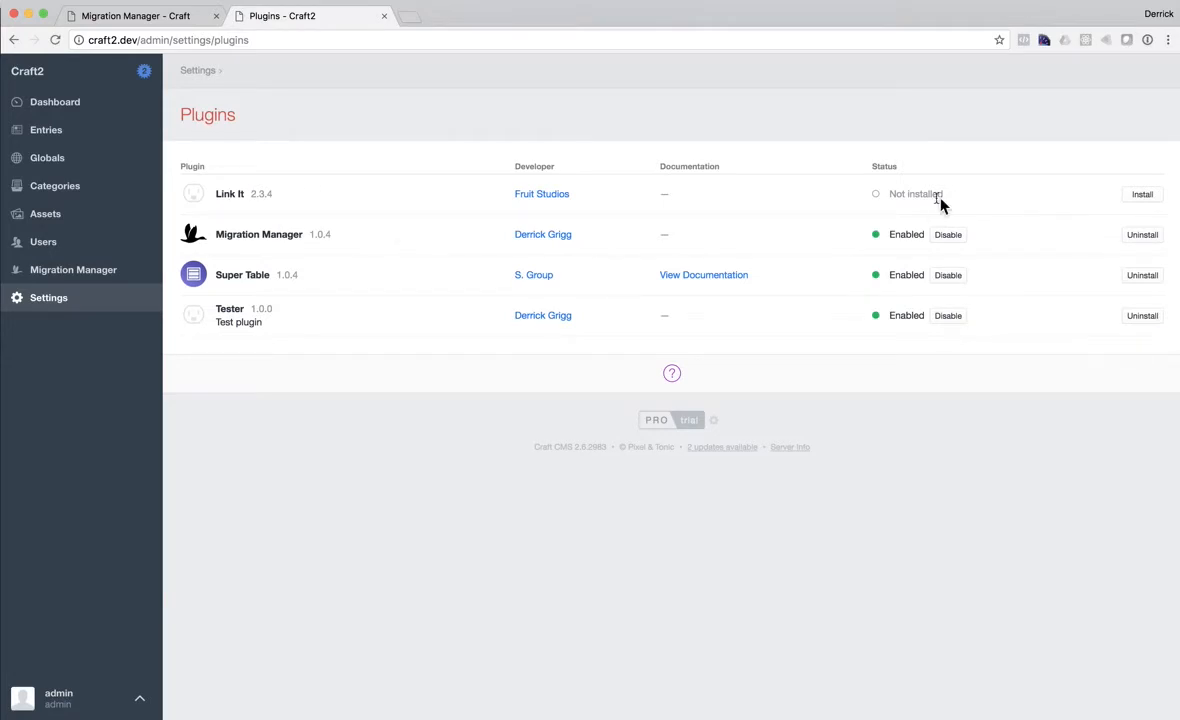
left_click(1143, 194)
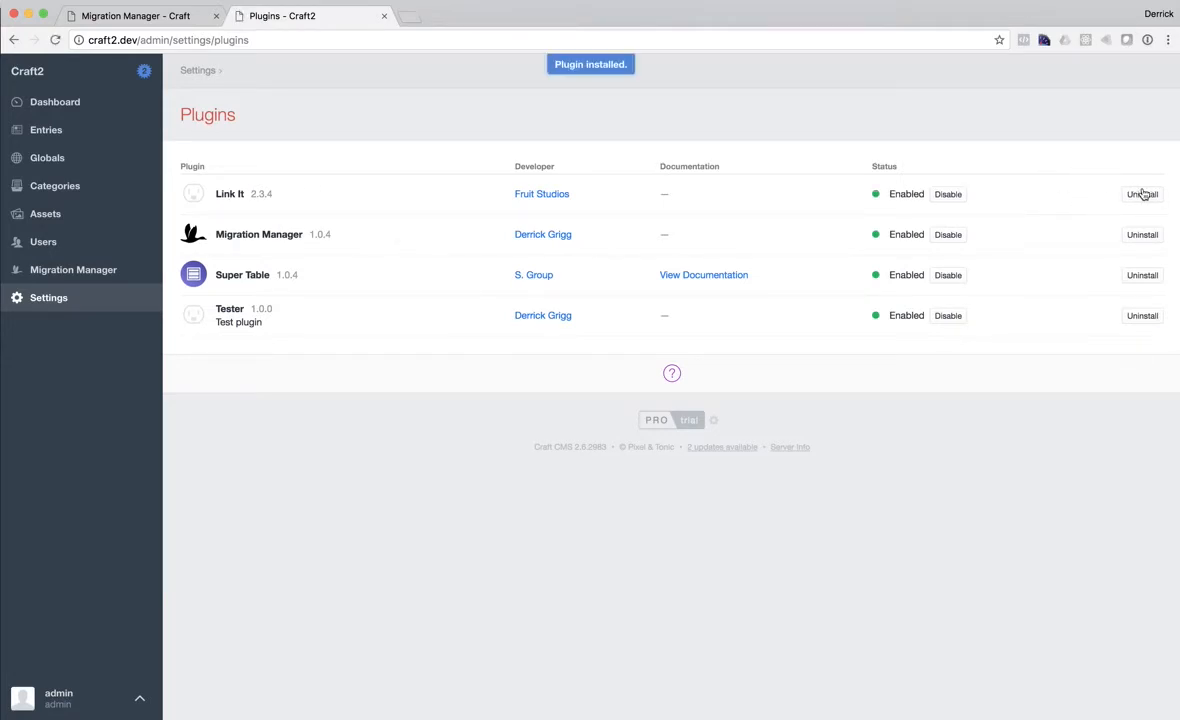
Step: Check Craft2's field list for the Link It field and run the pending migration in Migration Manager
left_click(42, 306)
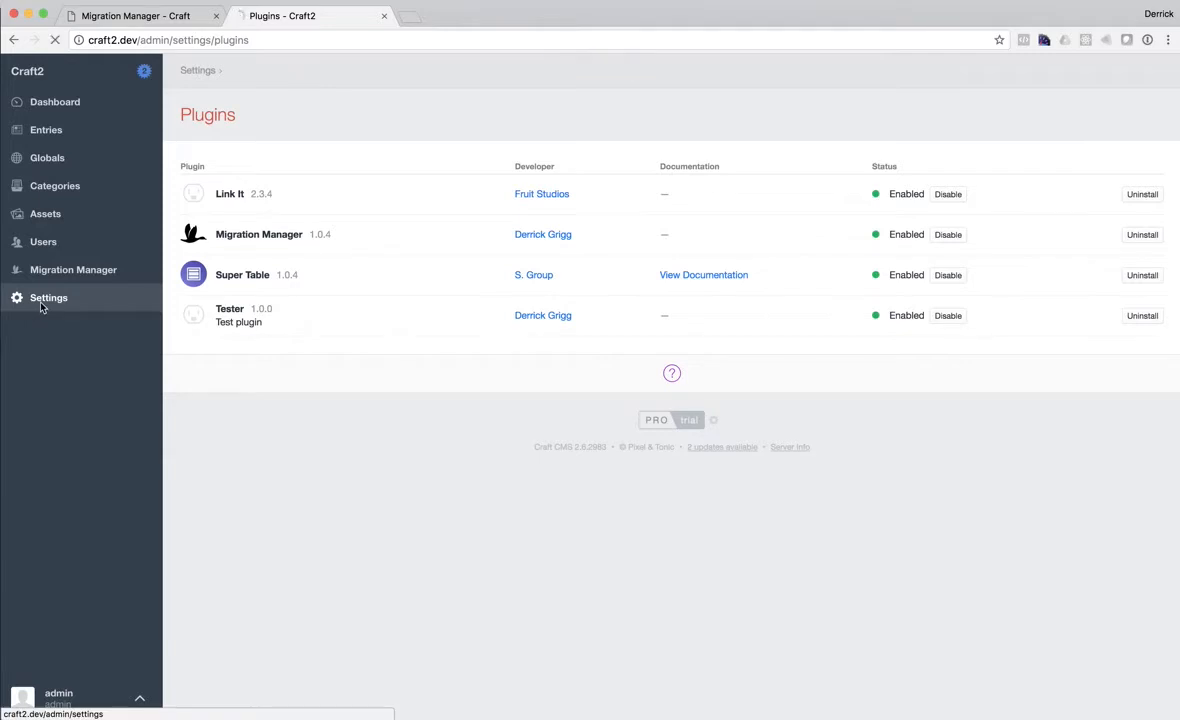
left_click(221, 313)
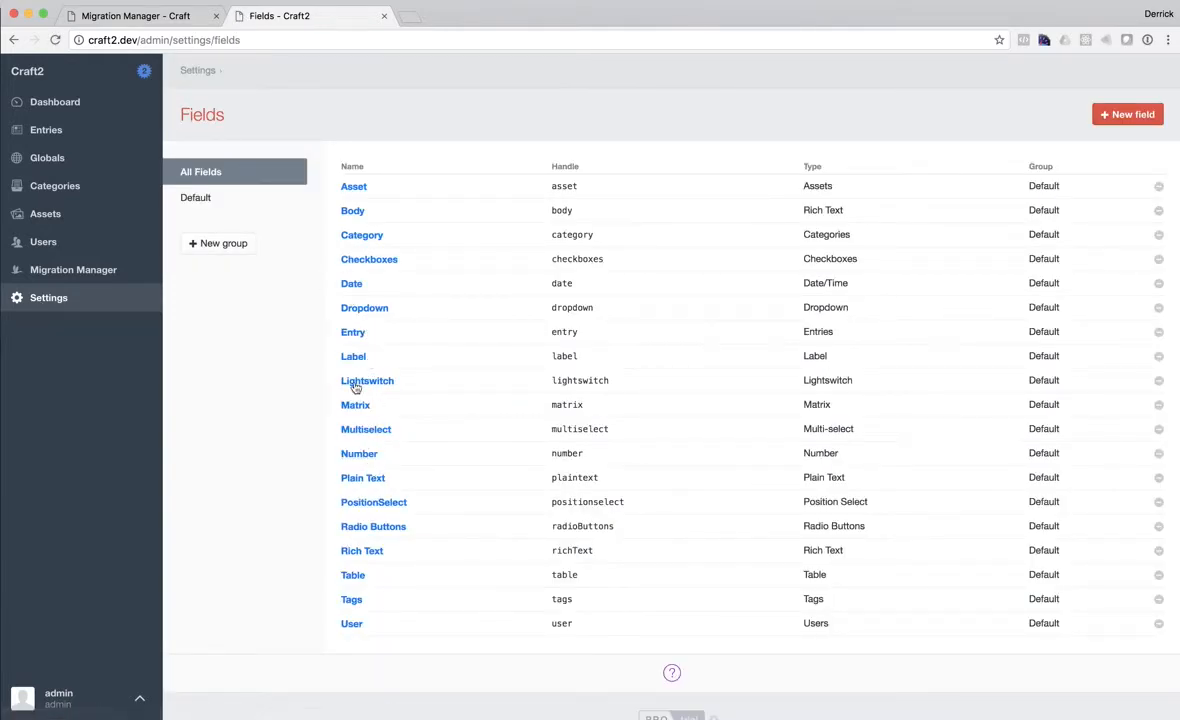
left_click(97, 268)
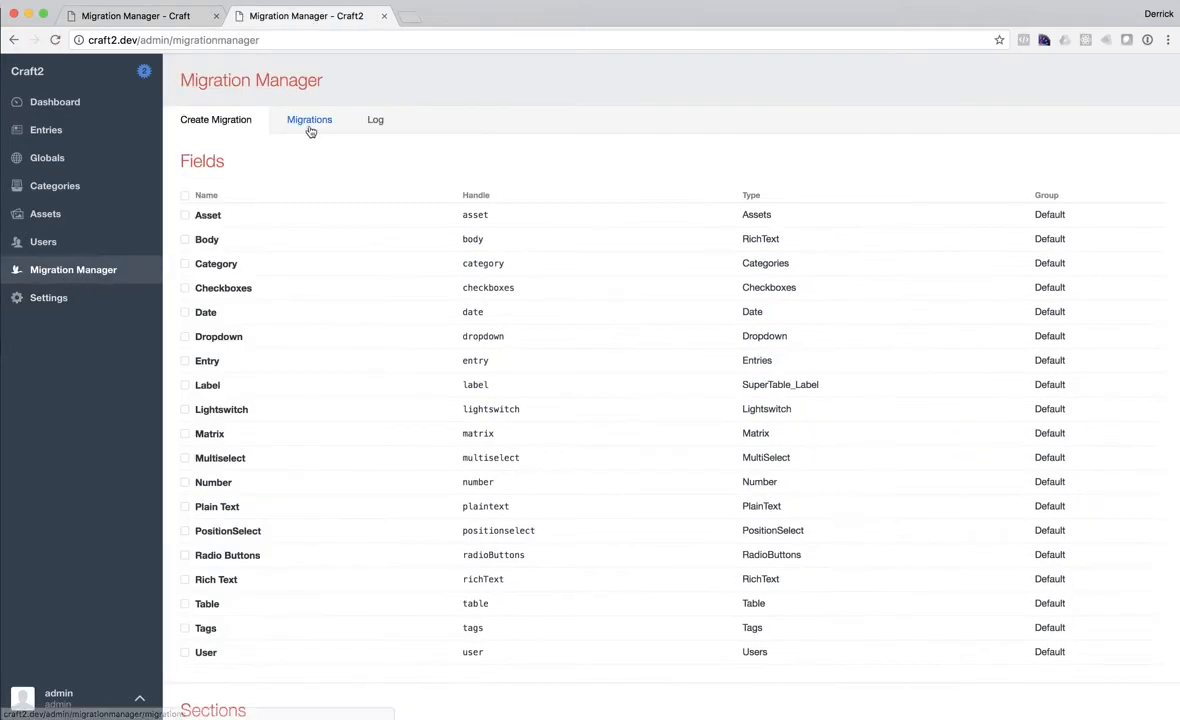
left_click(310, 129)
left_click(228, 274)
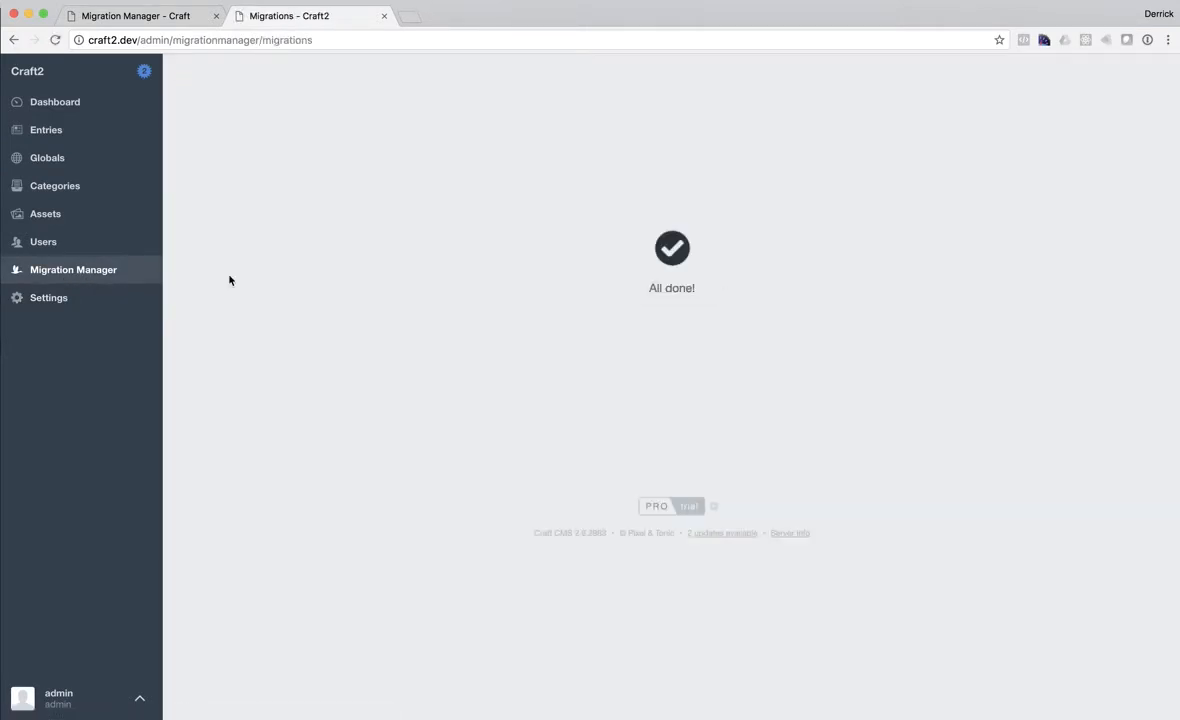
Step: Open the migrated Link It field in Craft2's field settings and examine its instructions, field type and link types
left_click(105, 297)
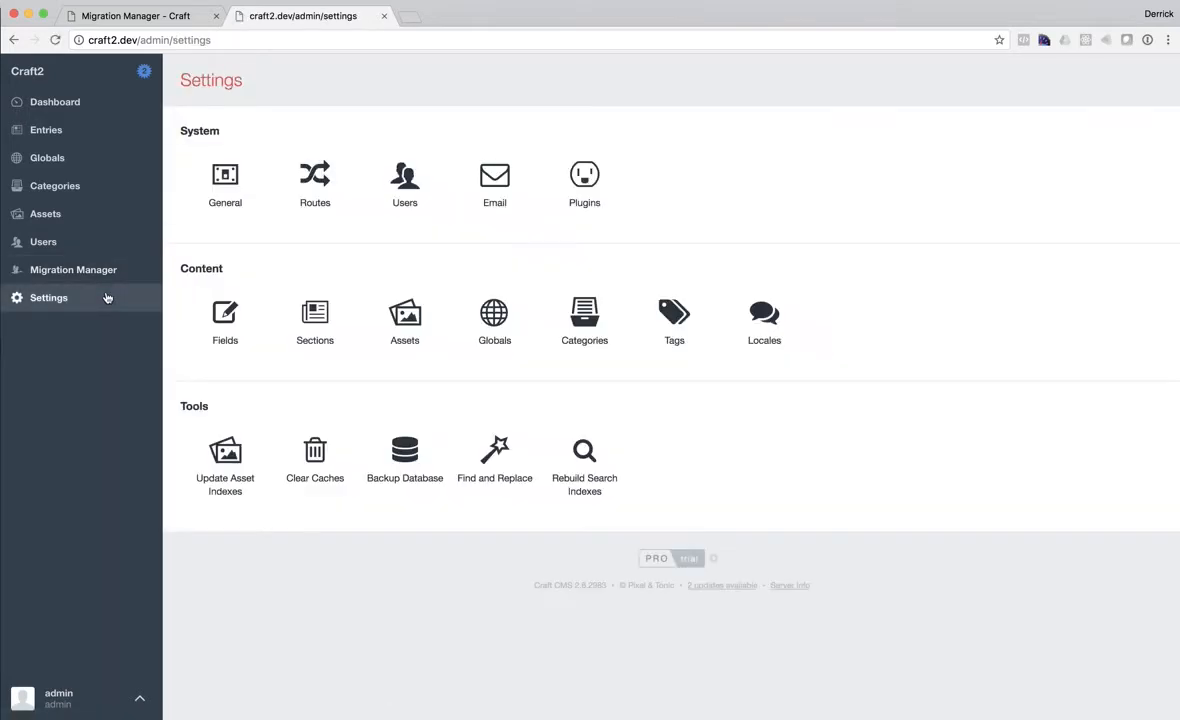
left_click(224, 325)
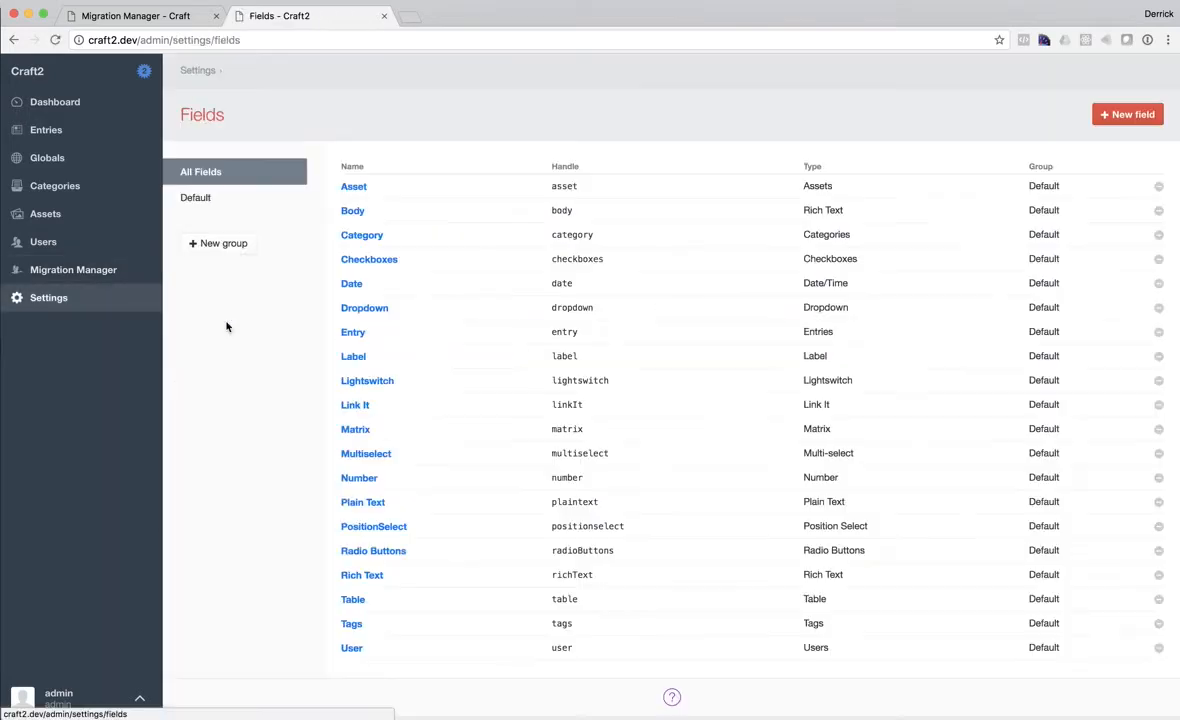
left_click(352, 406)
scroll(351, 322, "down", 2)
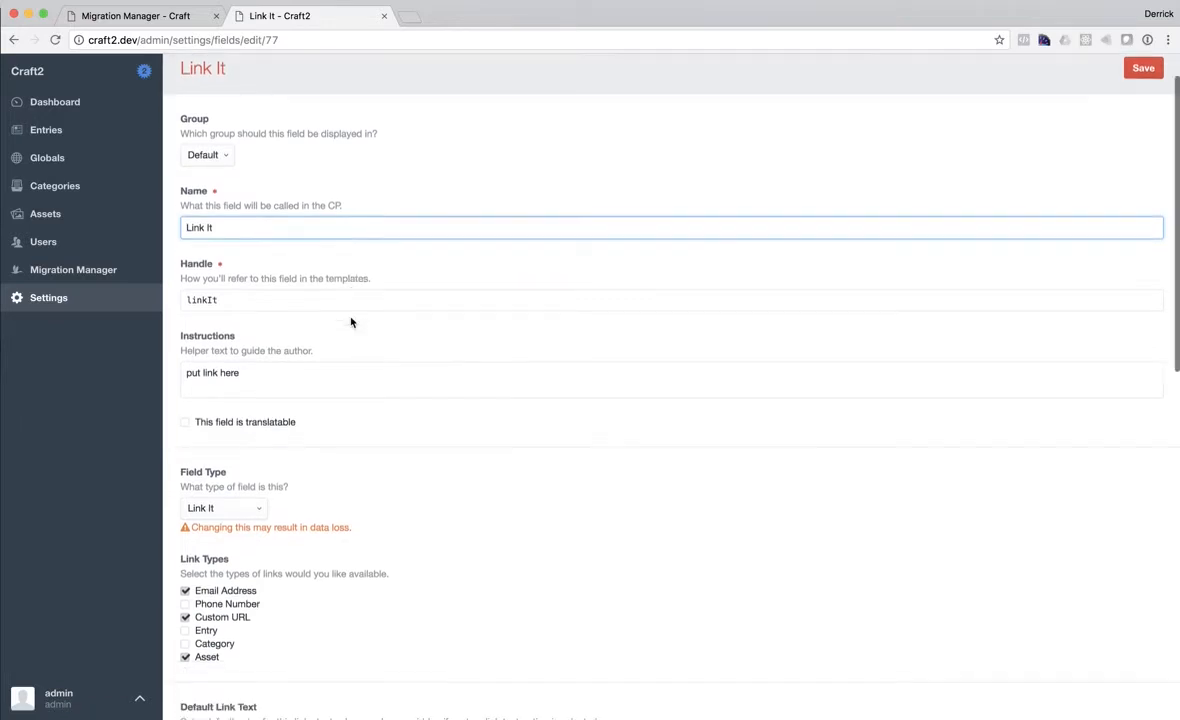
Step: Examine the migrated Link It field's default link text, entry sources, asset sources and category sources
scroll(351, 322, "down", 10)
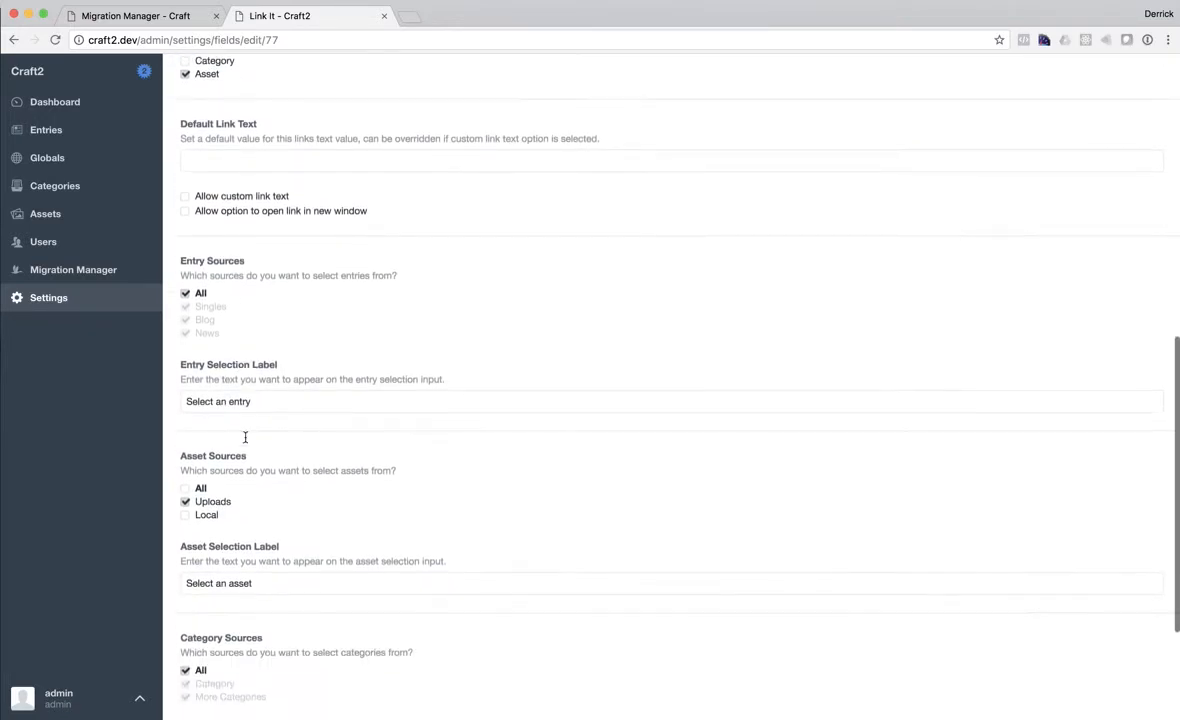
scroll(245, 437, "down", 4)
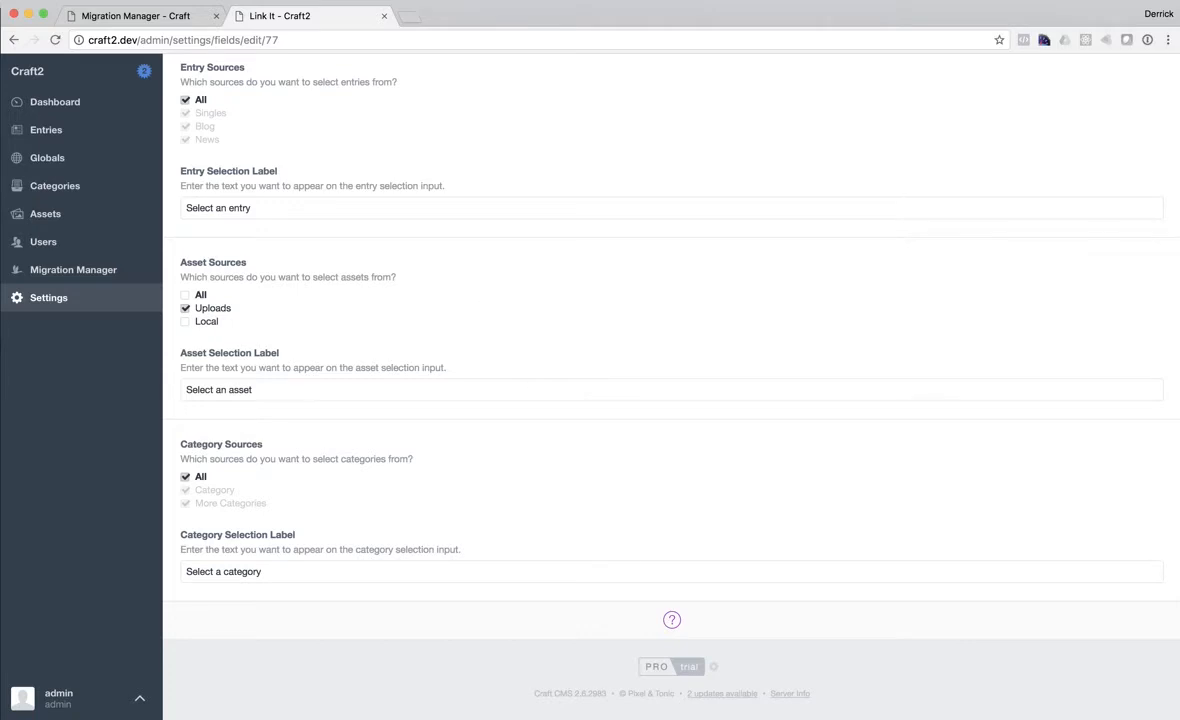
Step: Switch to the code editor and examine how TesterPlugin.php's migrationManager_fields.exportField handler replaces FruitLinkIt source ids with handles
key("super+Tab")
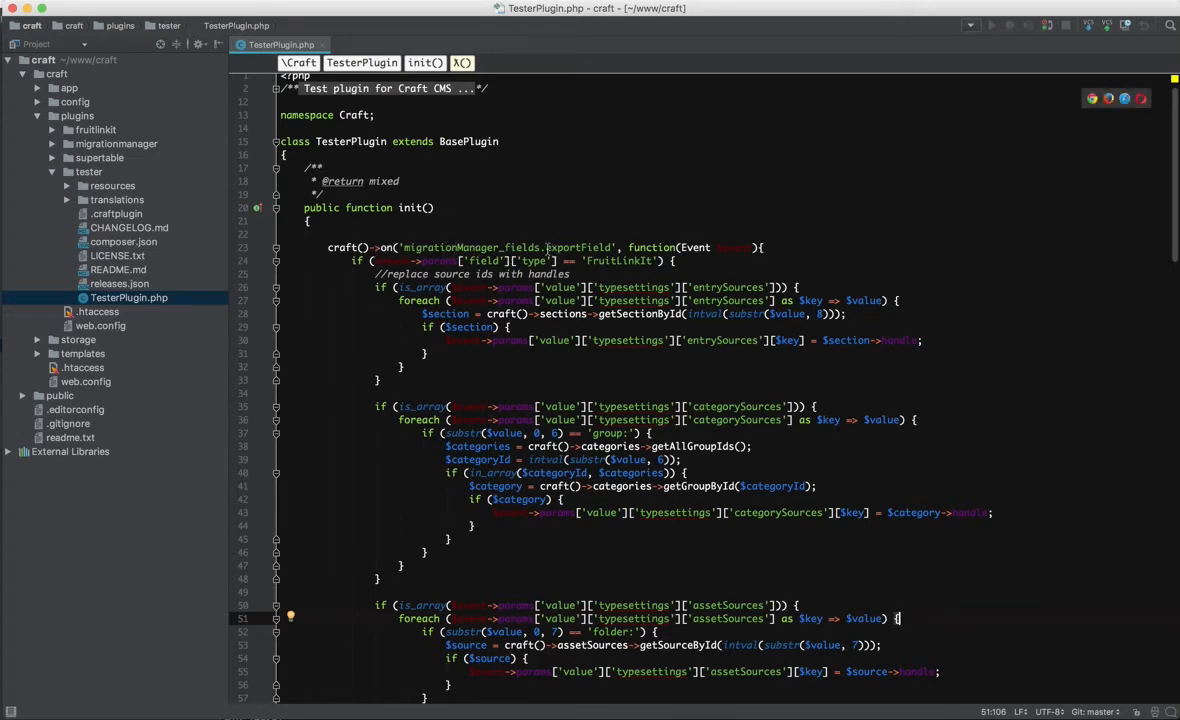
scroll(597, 260, "down", 1)
scroll(597, 262, "down", 10)
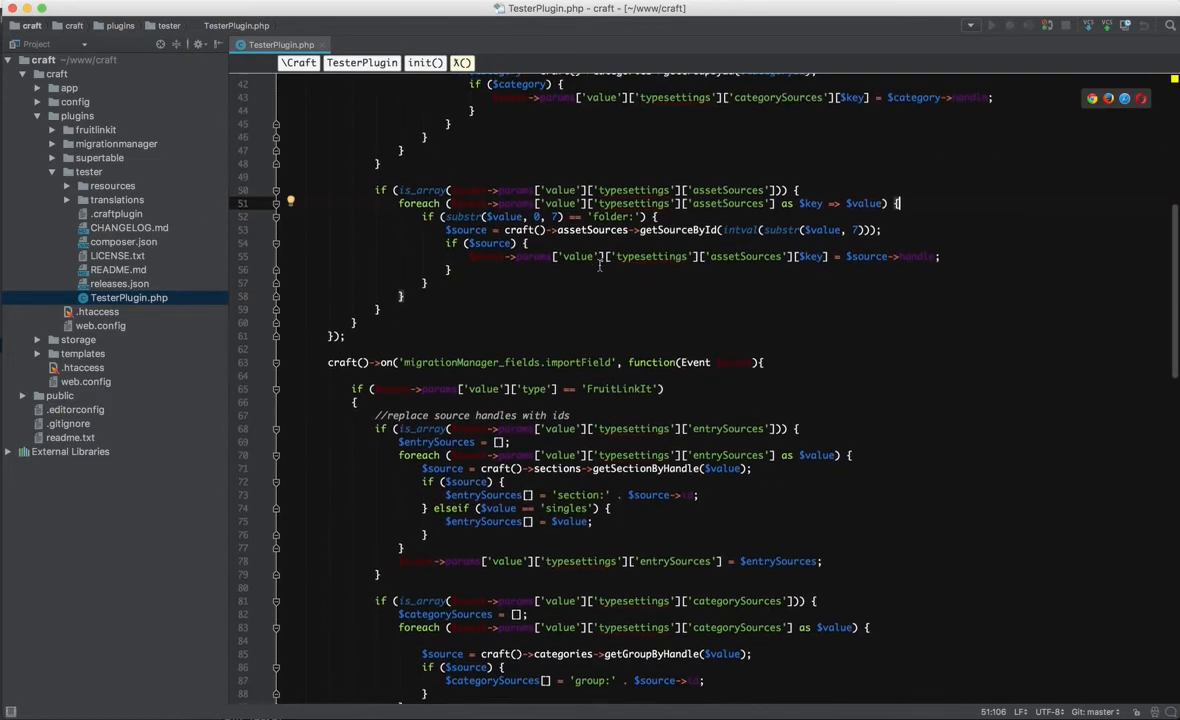
scroll(631, 362, "up", 9)
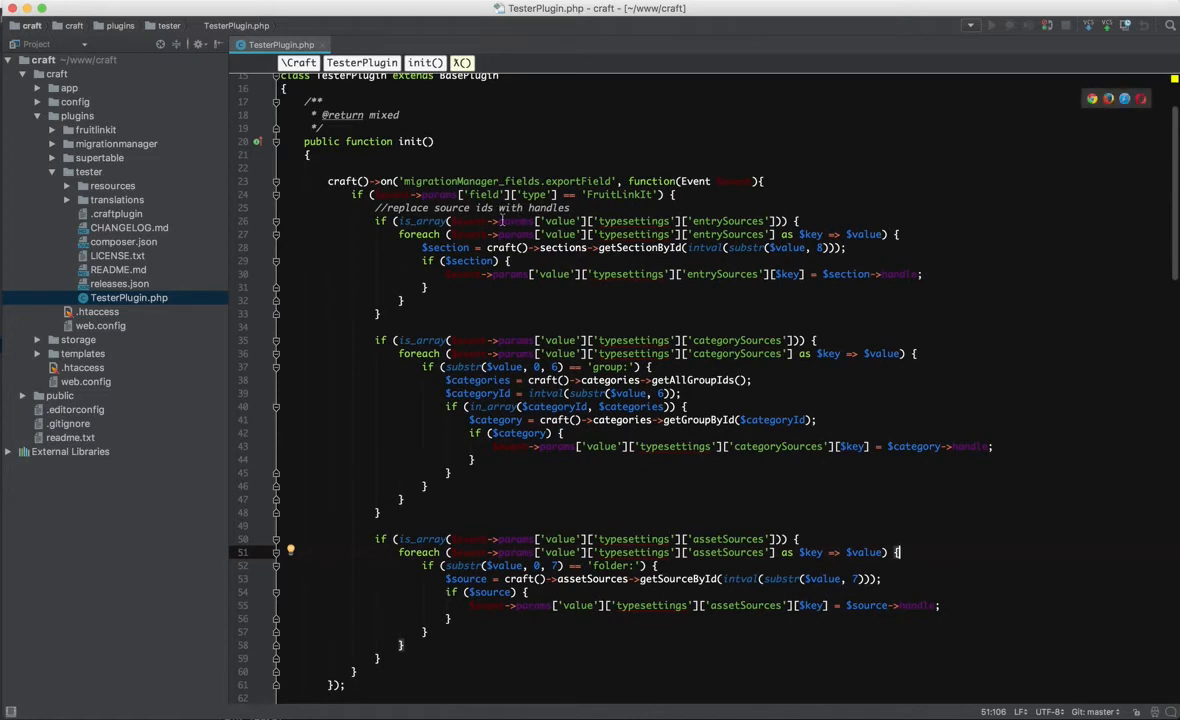
scroll(503, 220, "down", 1)
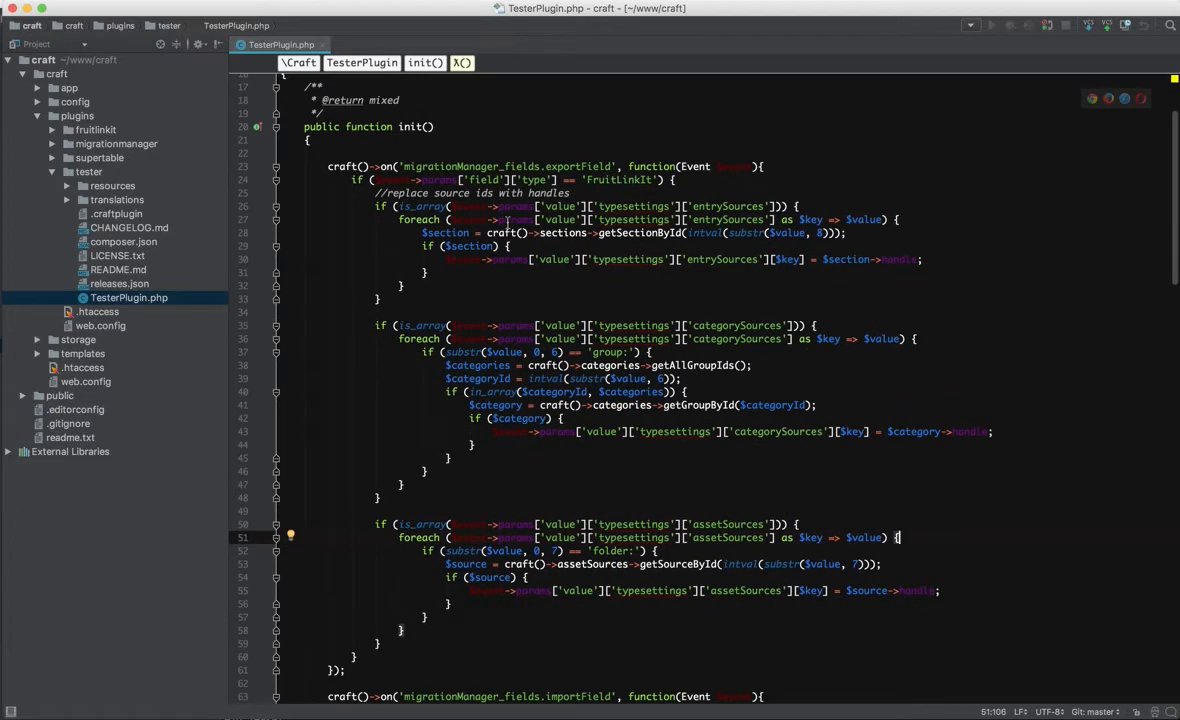
scroll(520, 225, "down", 1)
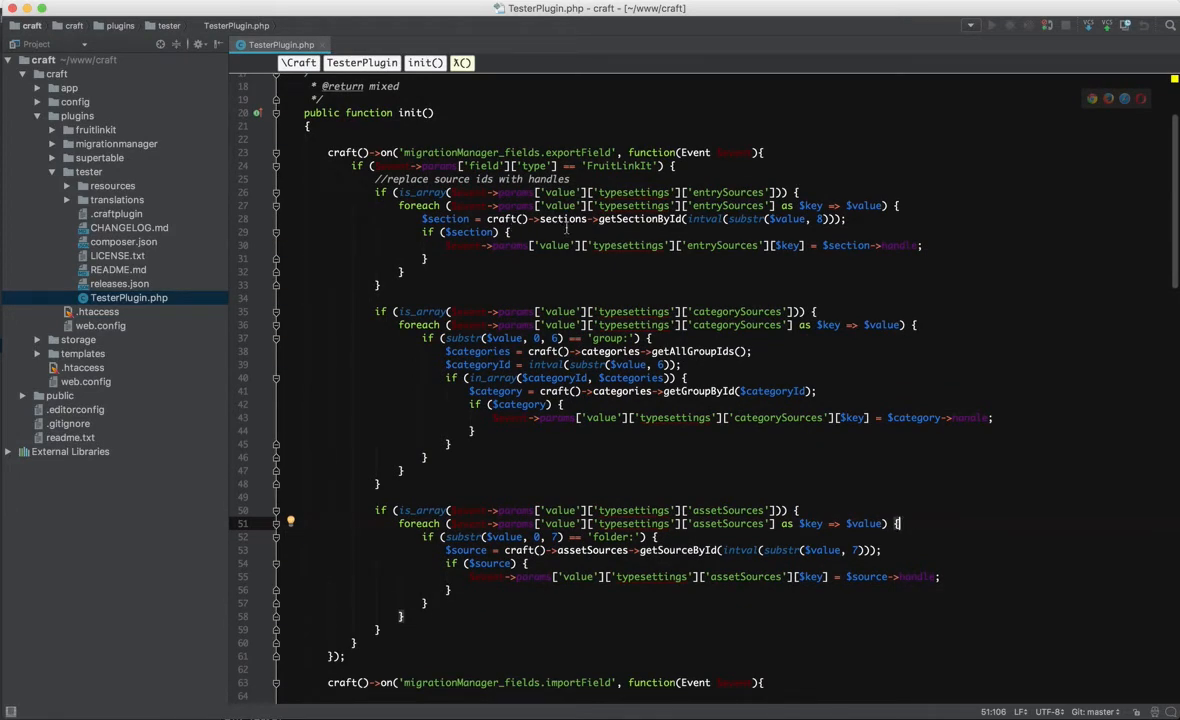
scroll(566, 229, "up", 1)
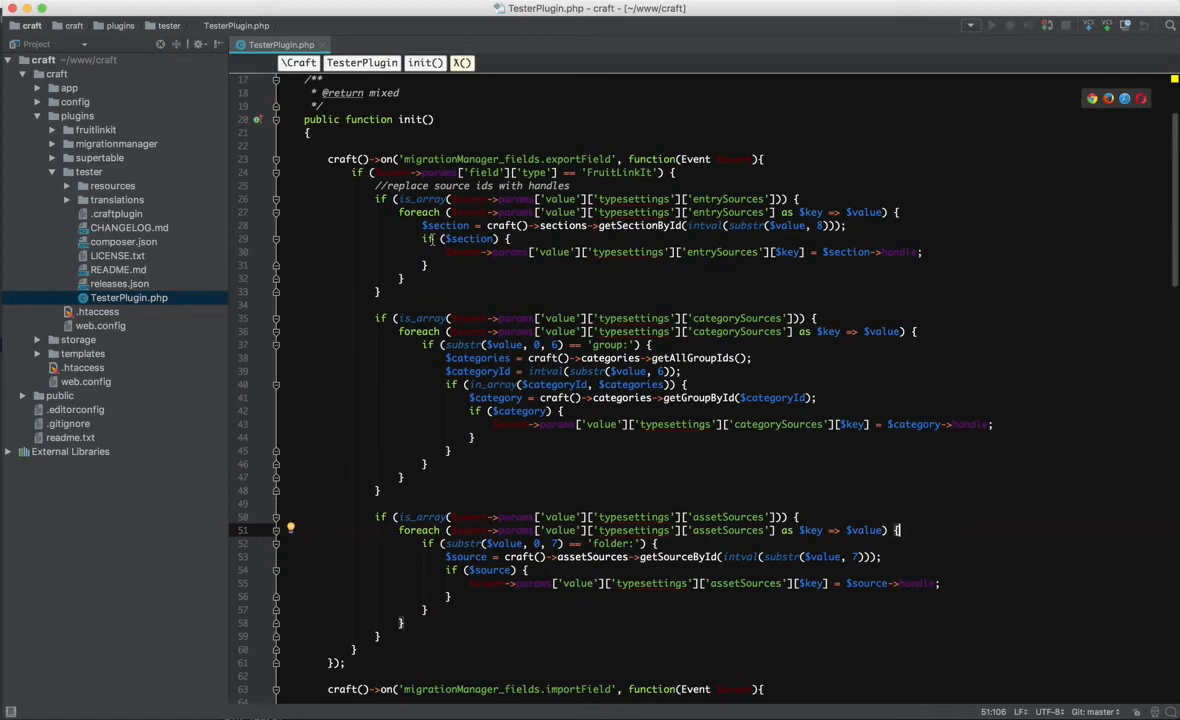
scroll(471, 250, "down", 1)
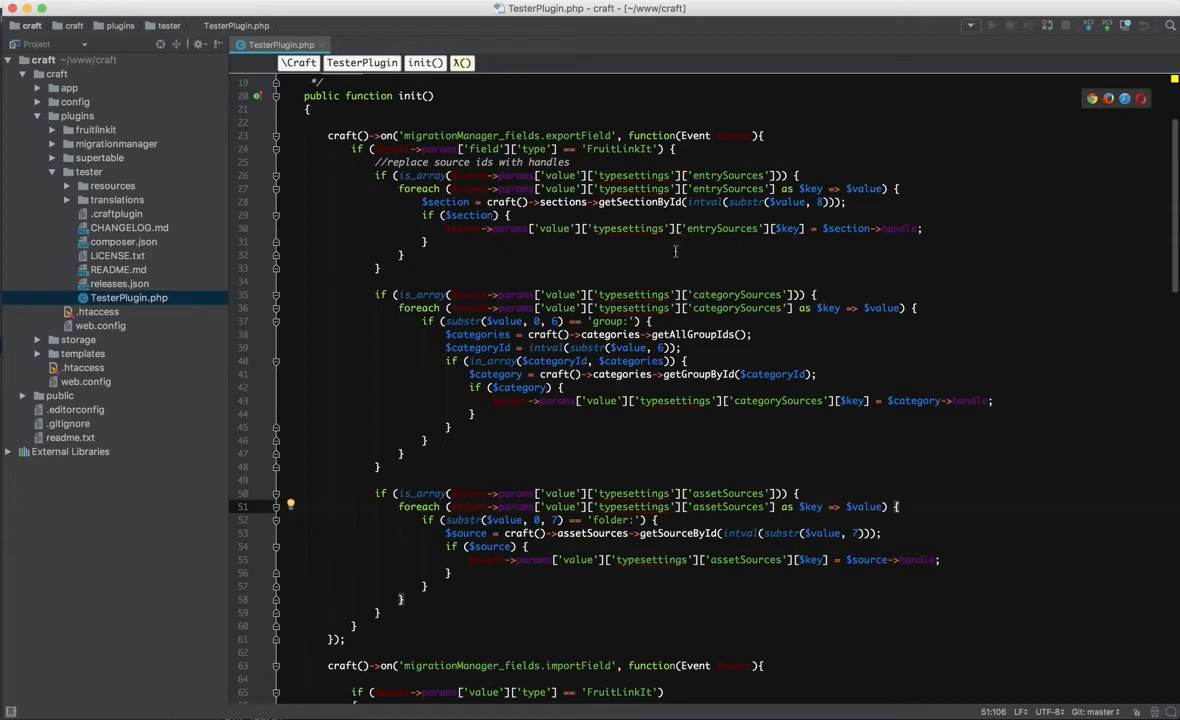
scroll(673, 245, "down", 1)
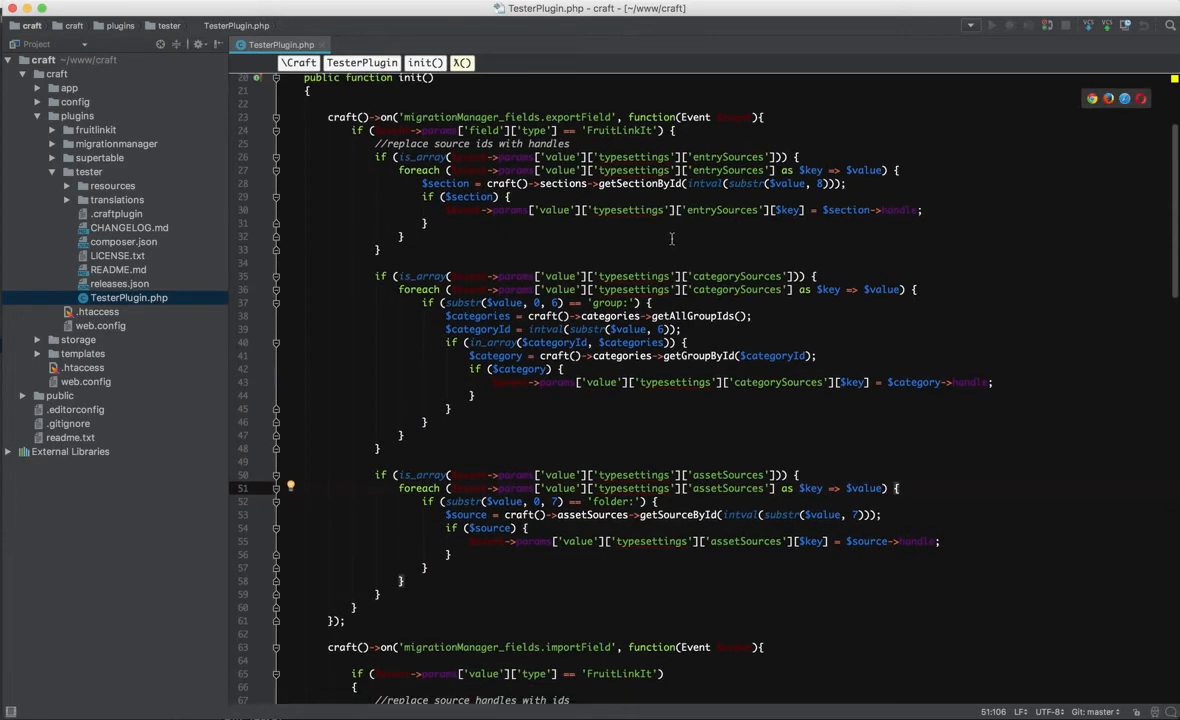
scroll(672, 238, "down", 1)
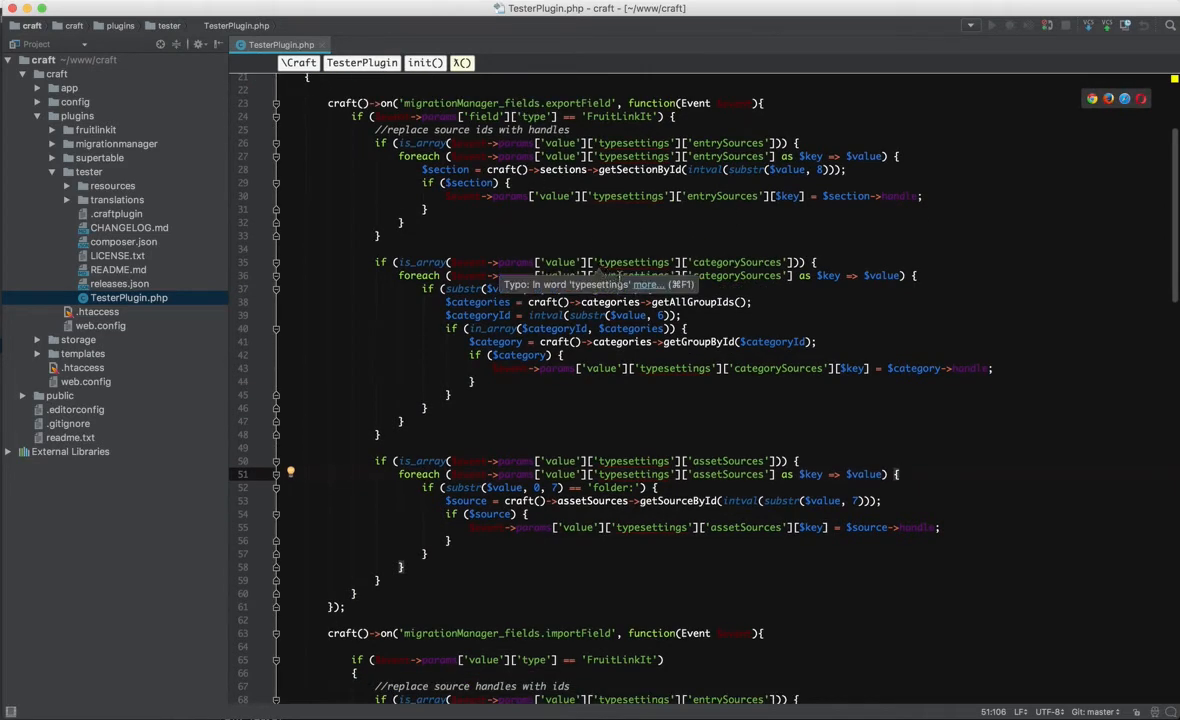
Step: Examine the migrationManager_fields.importField handler that replaces handles with ids, and compare it with the category and asset blocks of the export handler
scroll(600, 271, "down", 15)
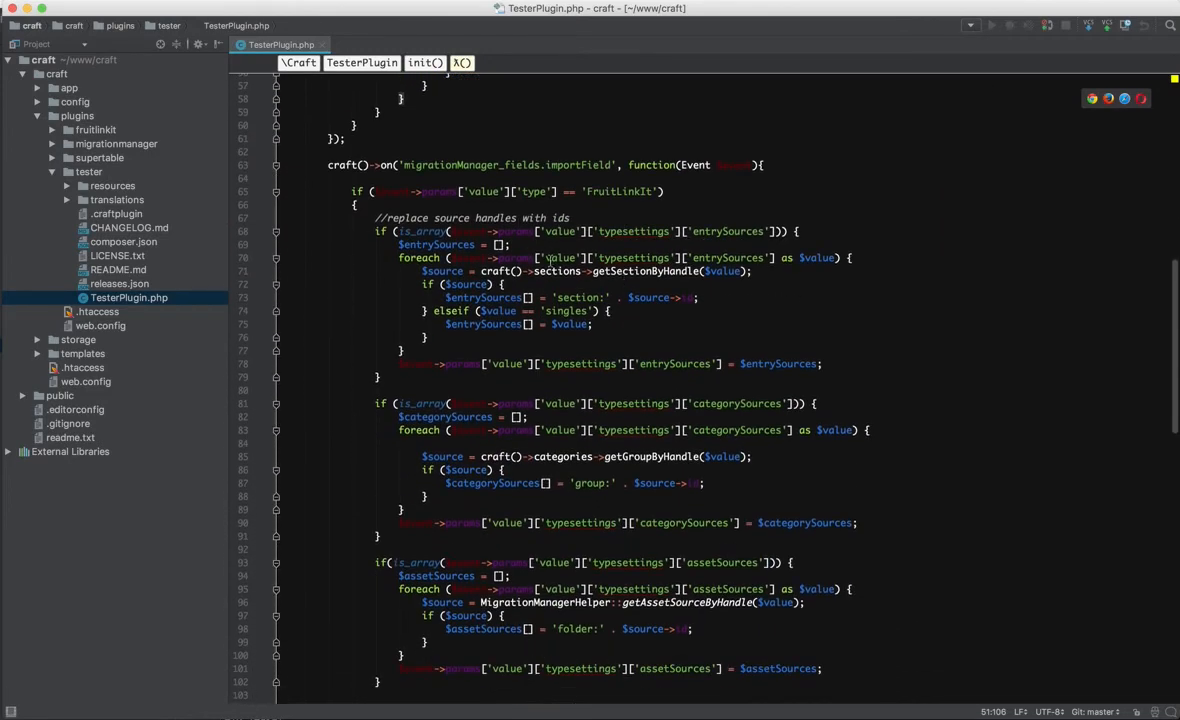
scroll(545, 165, "down", 1)
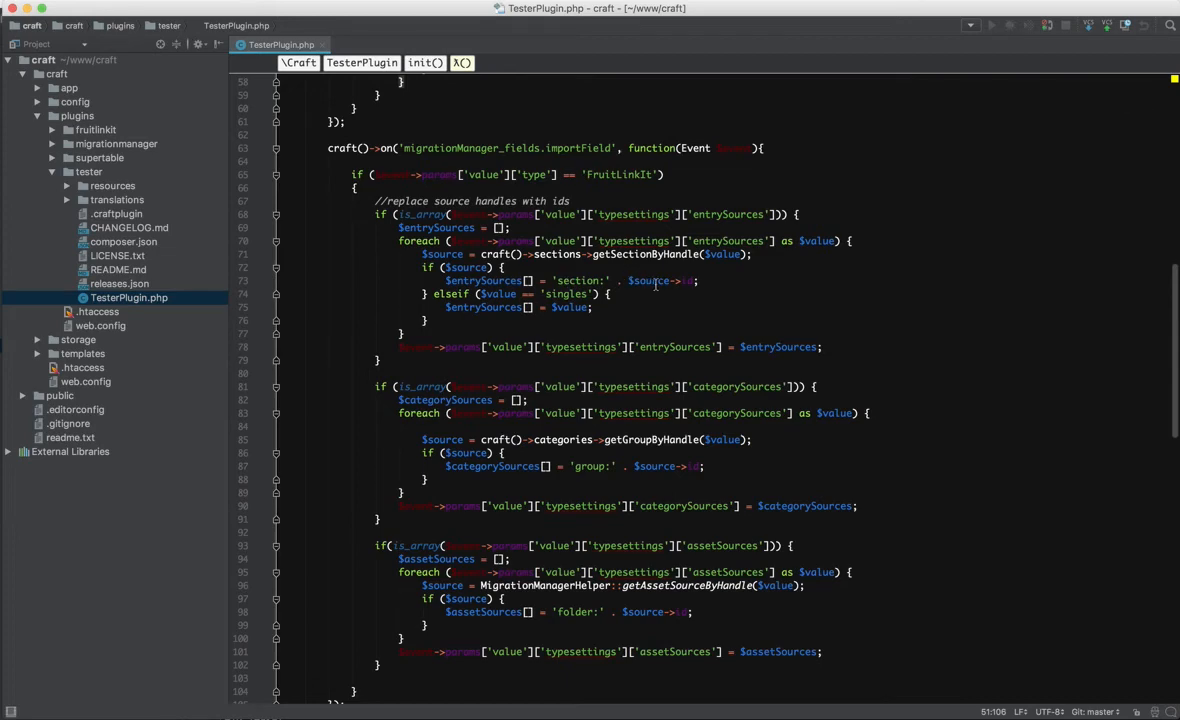
scroll(655, 285, "up", 7)
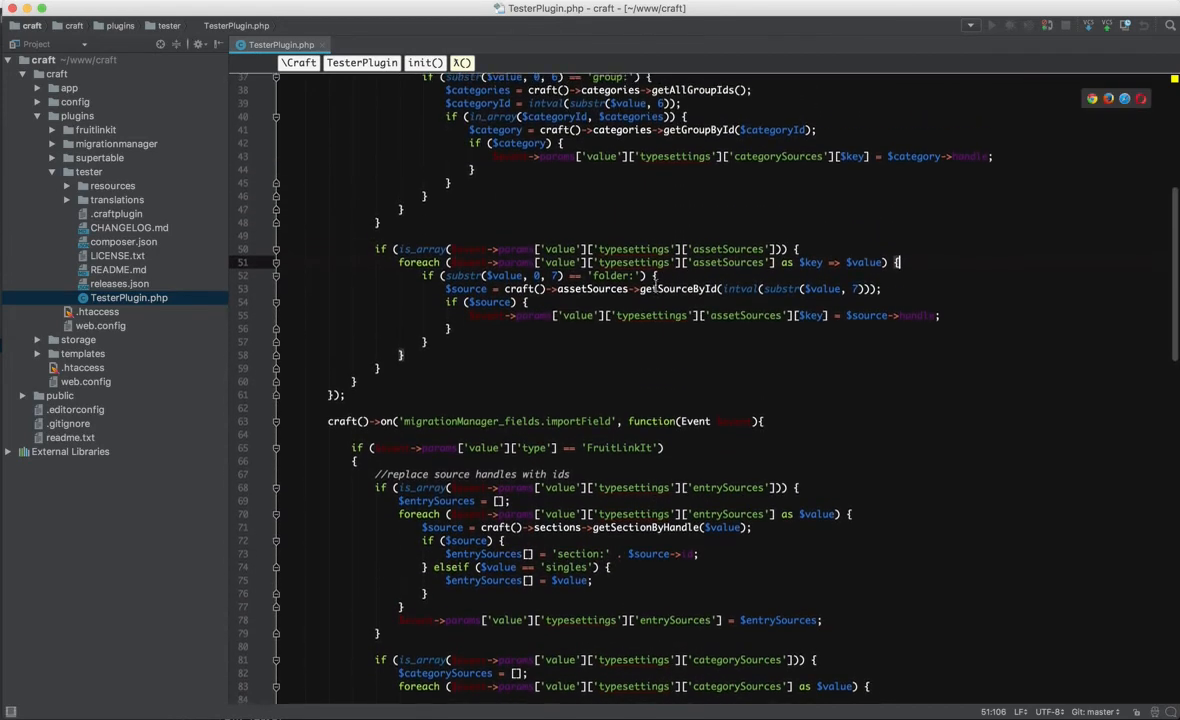
scroll(655, 285, "up", 2)
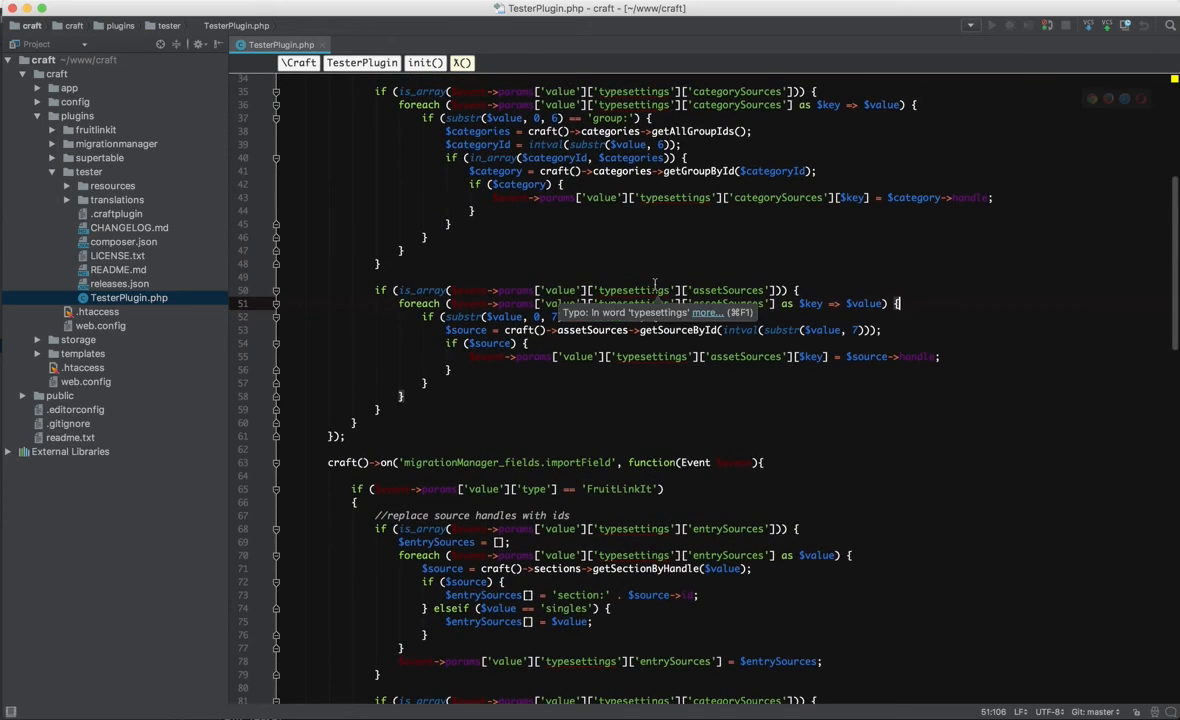
scroll(656, 285, "up", 1)
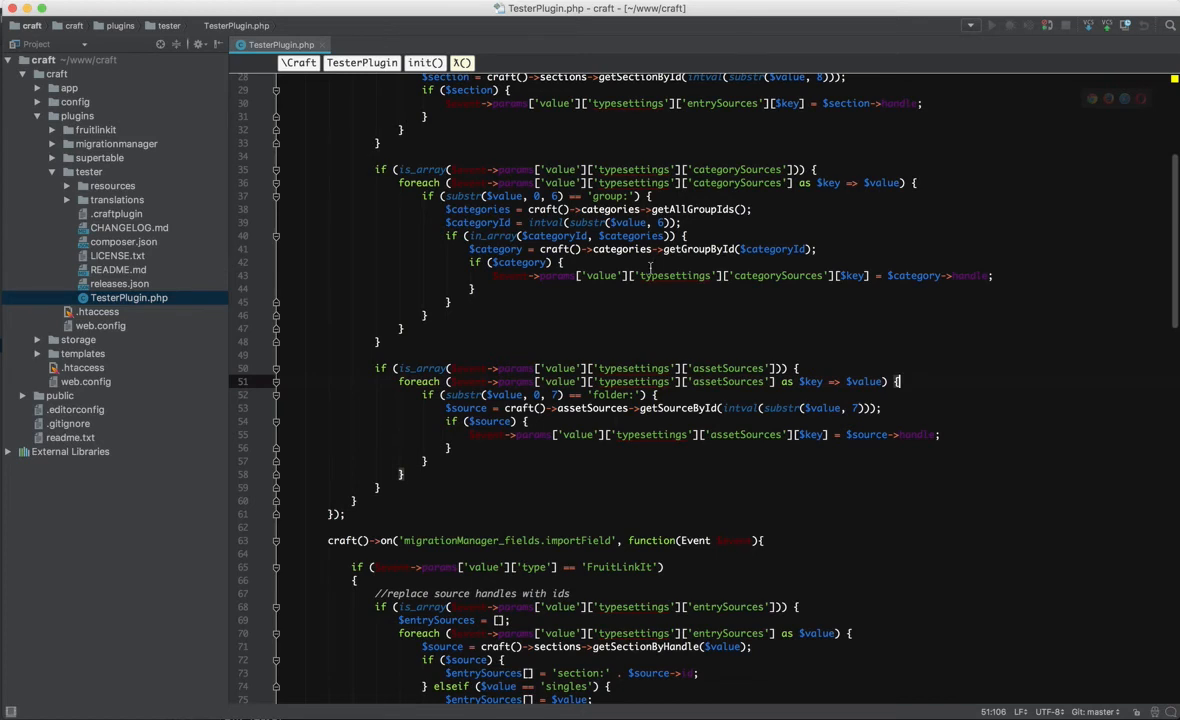
scroll(650, 268, "down", 1)
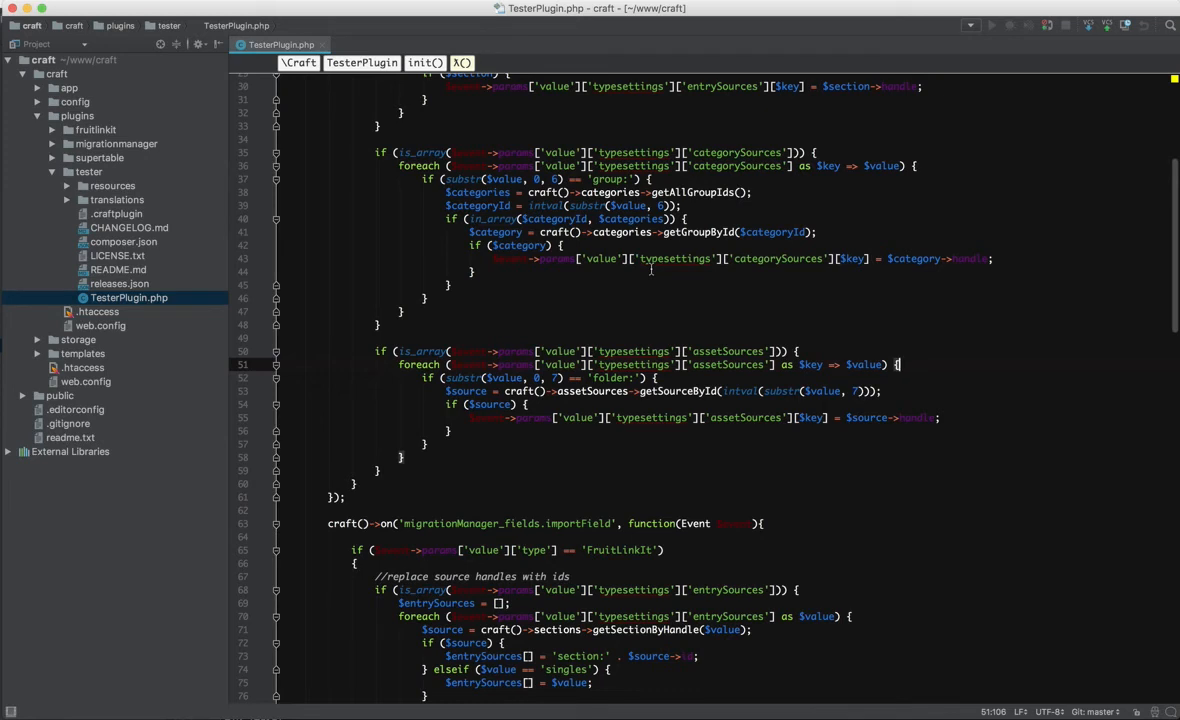
scroll(650, 268, "up", 1)
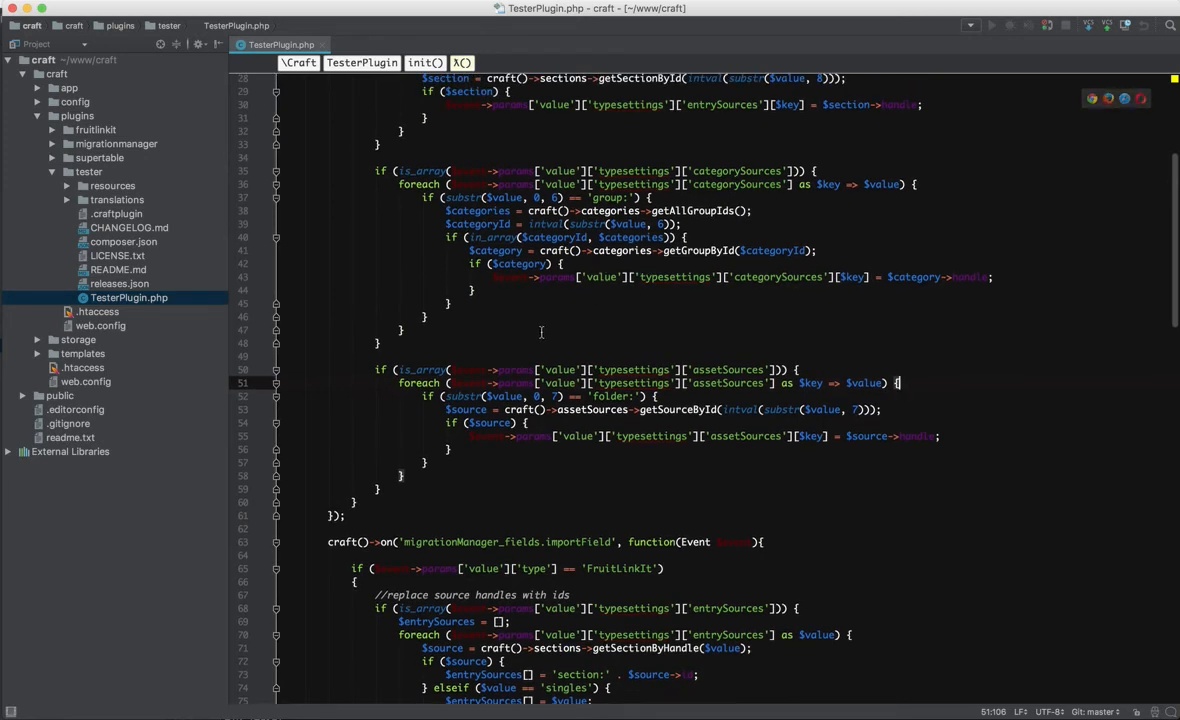
Step: Review the export handler's entrySources block again and place the cursor at its closing brace on line 33
scroll(541, 332, "up", 3)
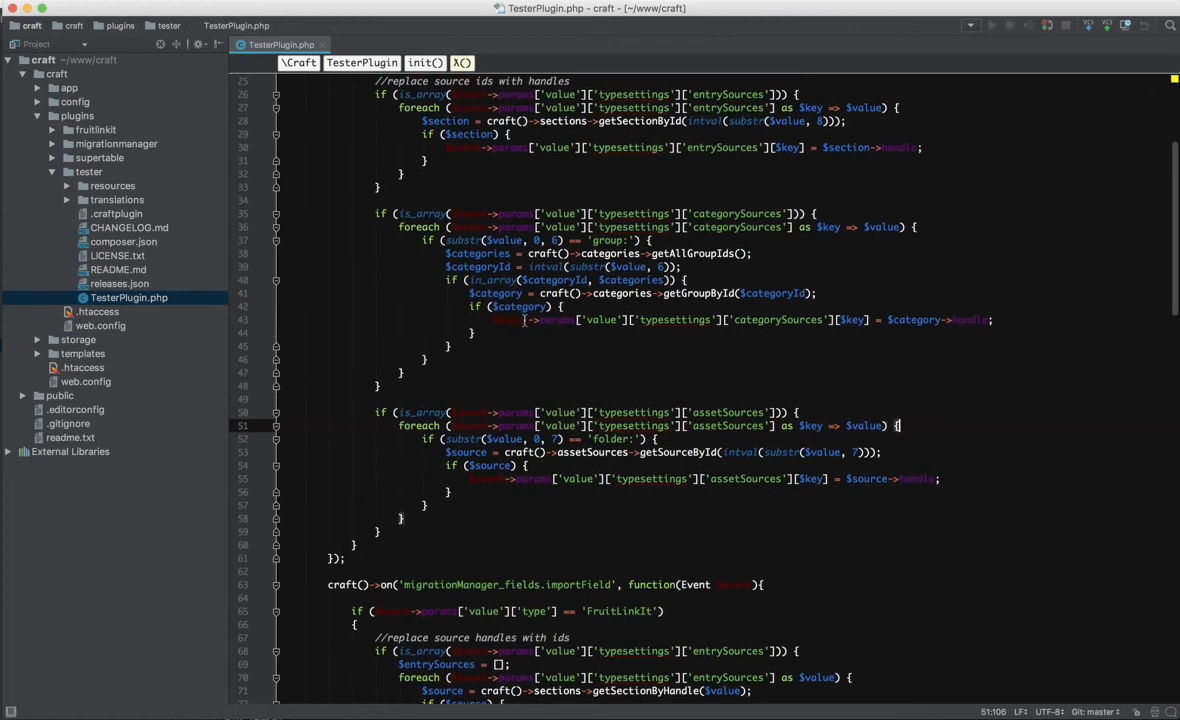
scroll(530, 325, "up", 3)
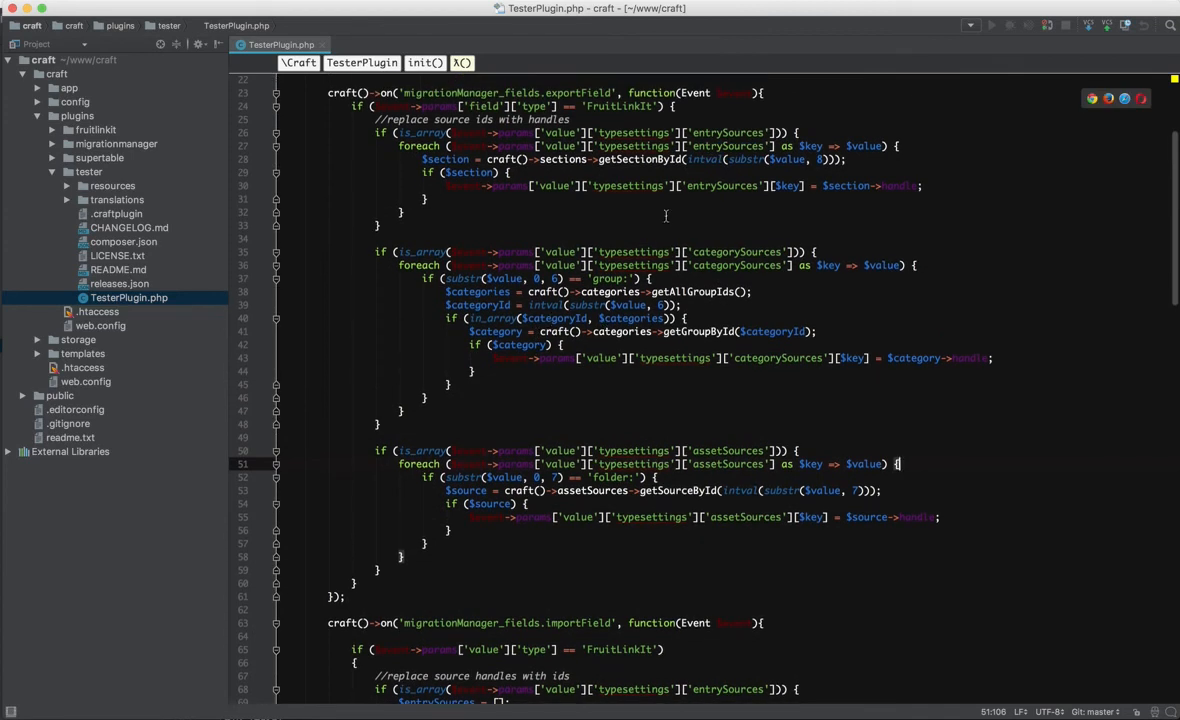
scroll(666, 220, "up", 3)
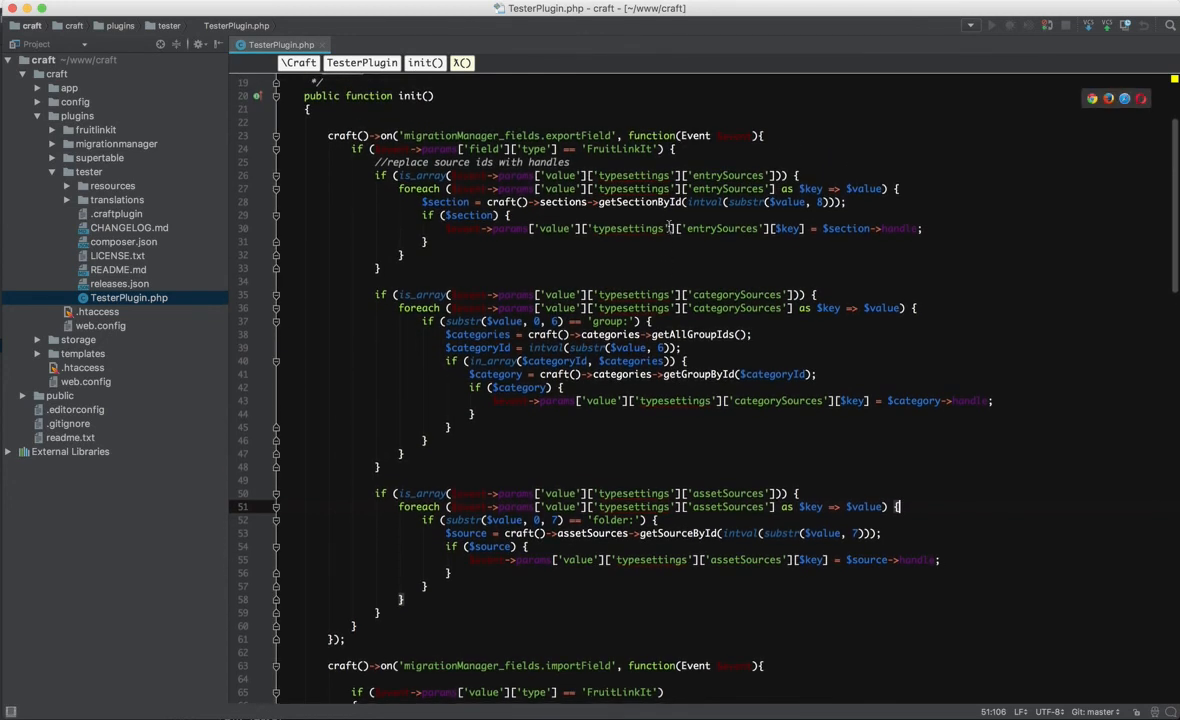
mouse_move(620, 222)
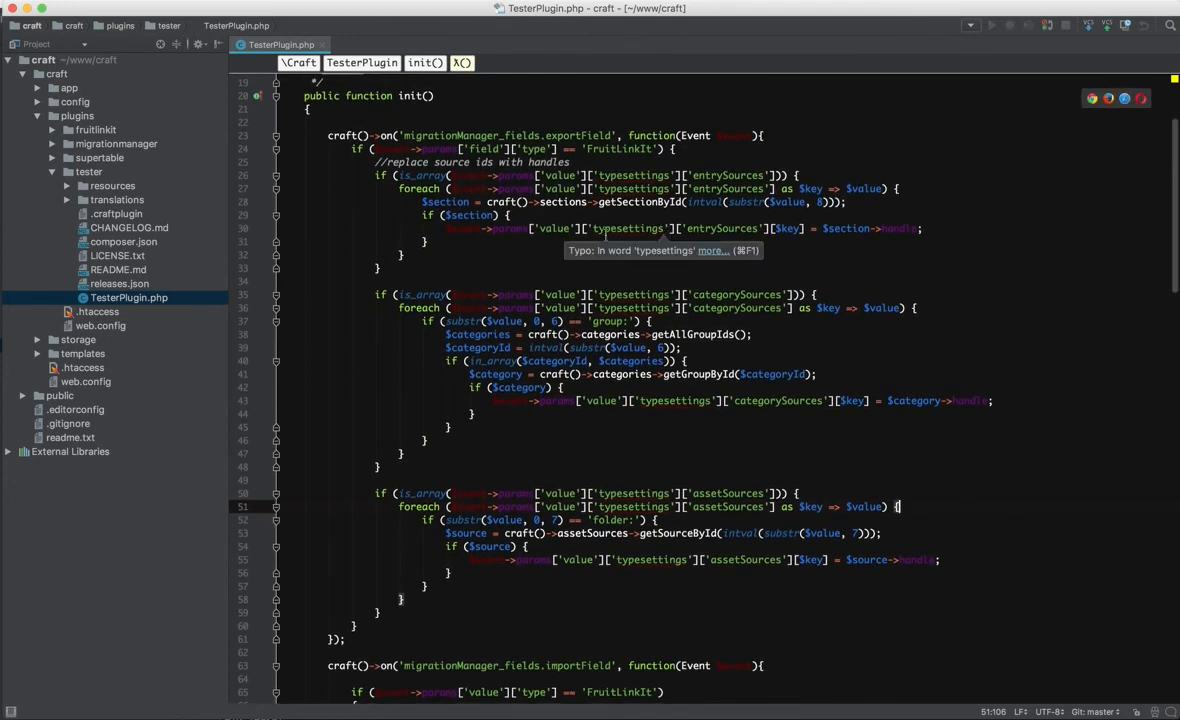
left_click(585, 267)
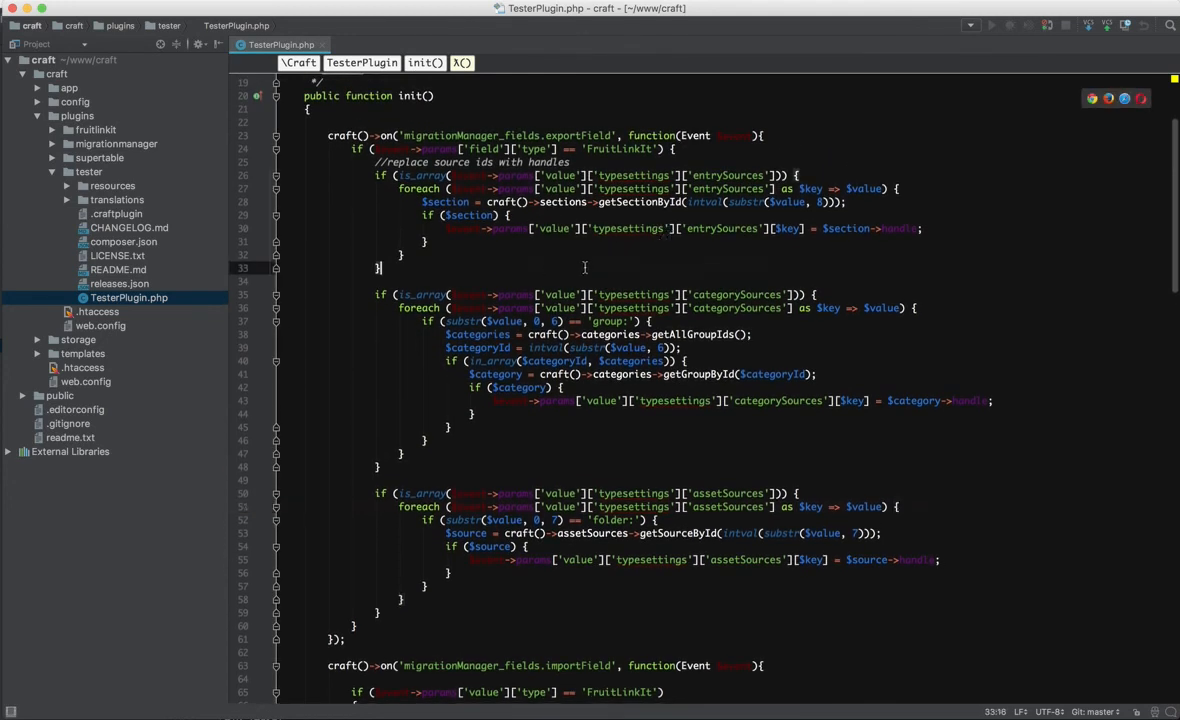
scroll(560, 258, "down", 1)
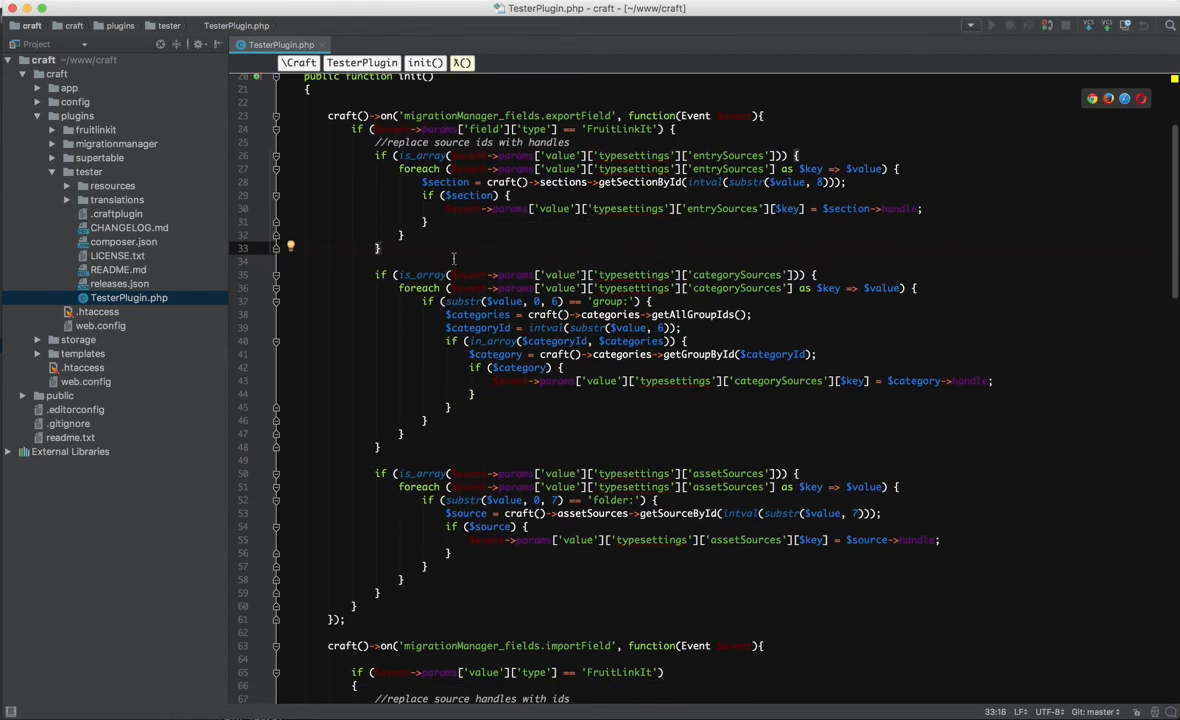